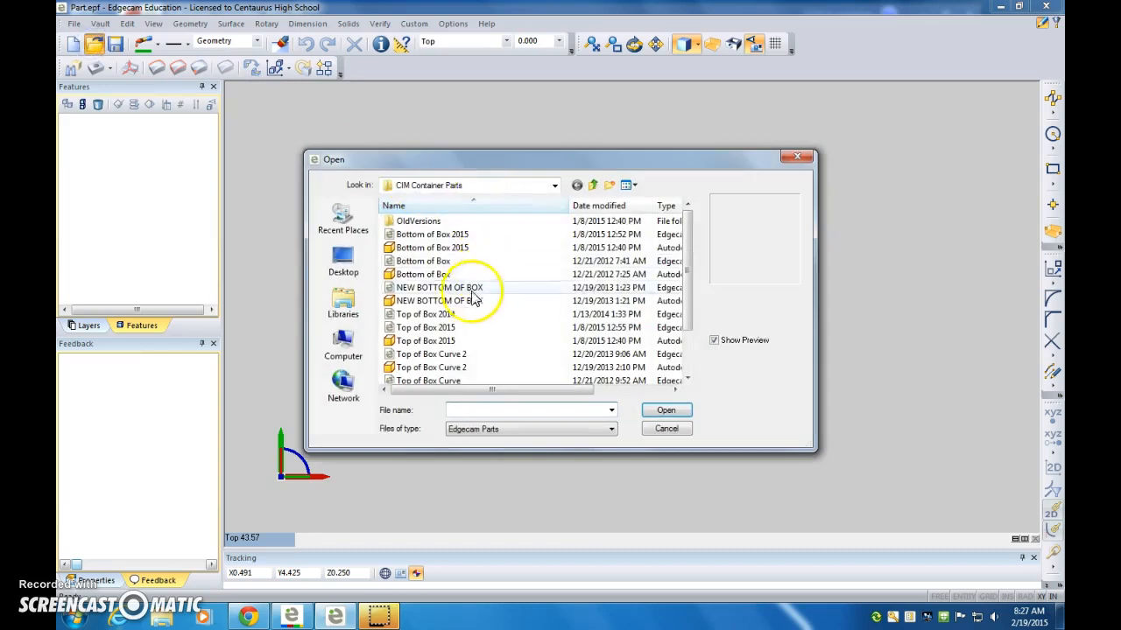
Step: Open the Autodesk Inventor part Bottom of Box 2015 from the CIM Container Parts folder
left_click(440, 249)
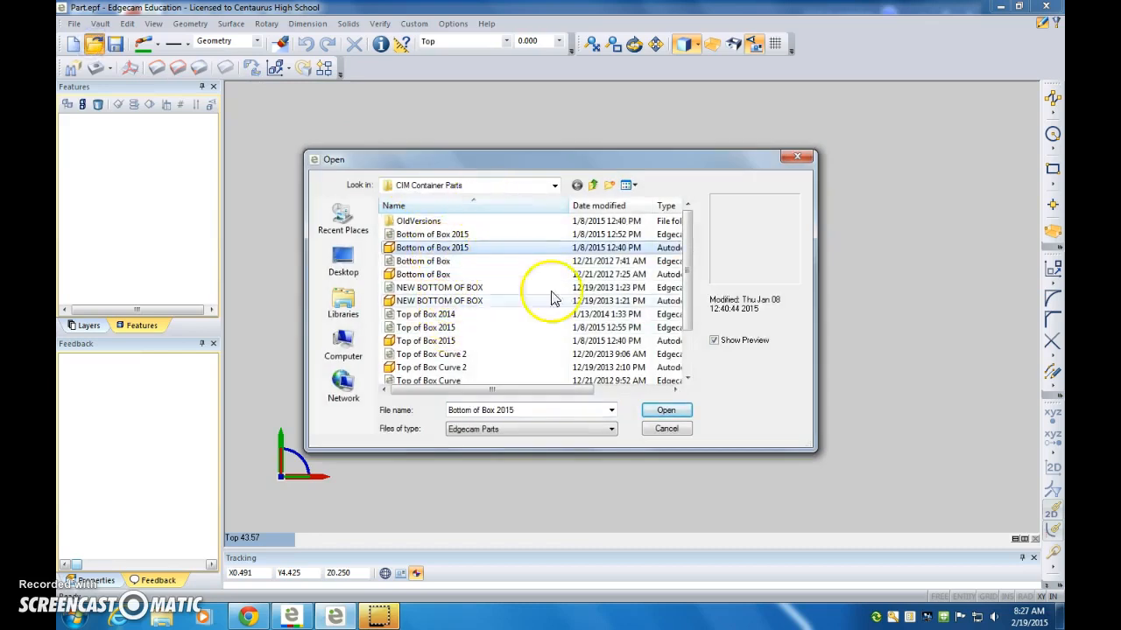
left_click(666, 410)
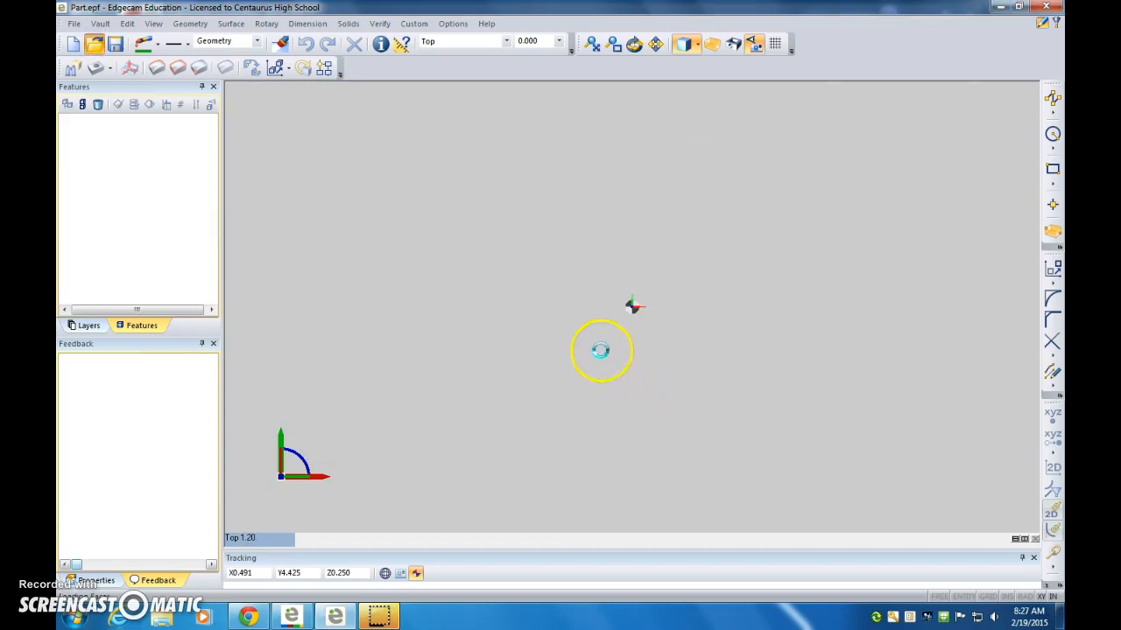
Step: Create automatic box-shaped stock around the box bottom part
middle_click_drag(467, 226, 482, 303)
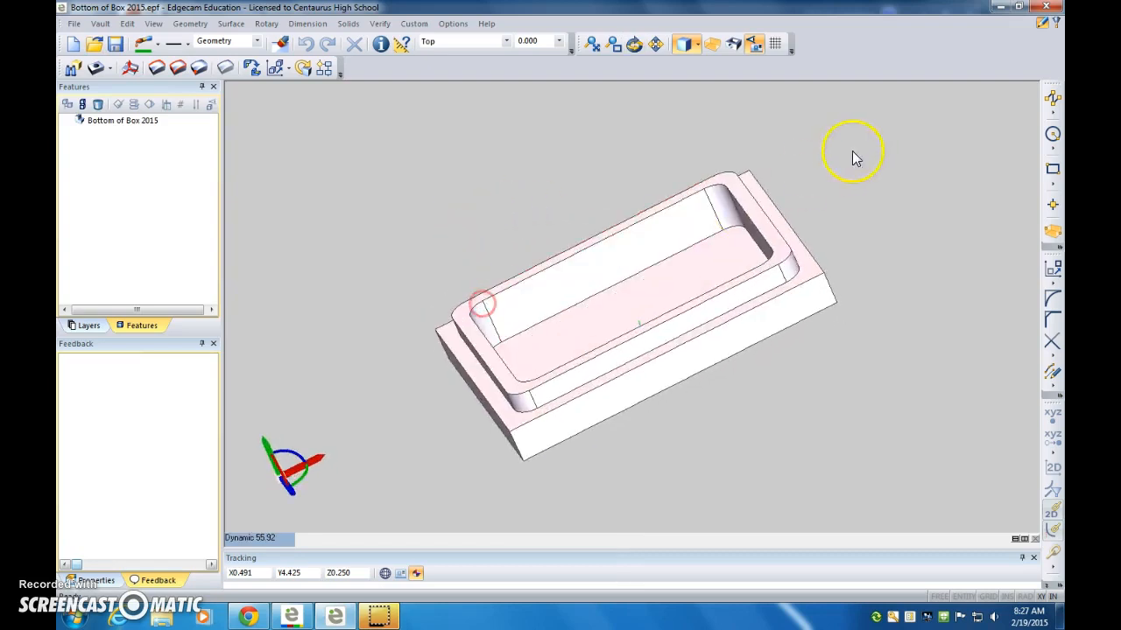
middle_click_drag(850, 155, 860, 200)
middle_click_drag(583, 135, 643, 228)
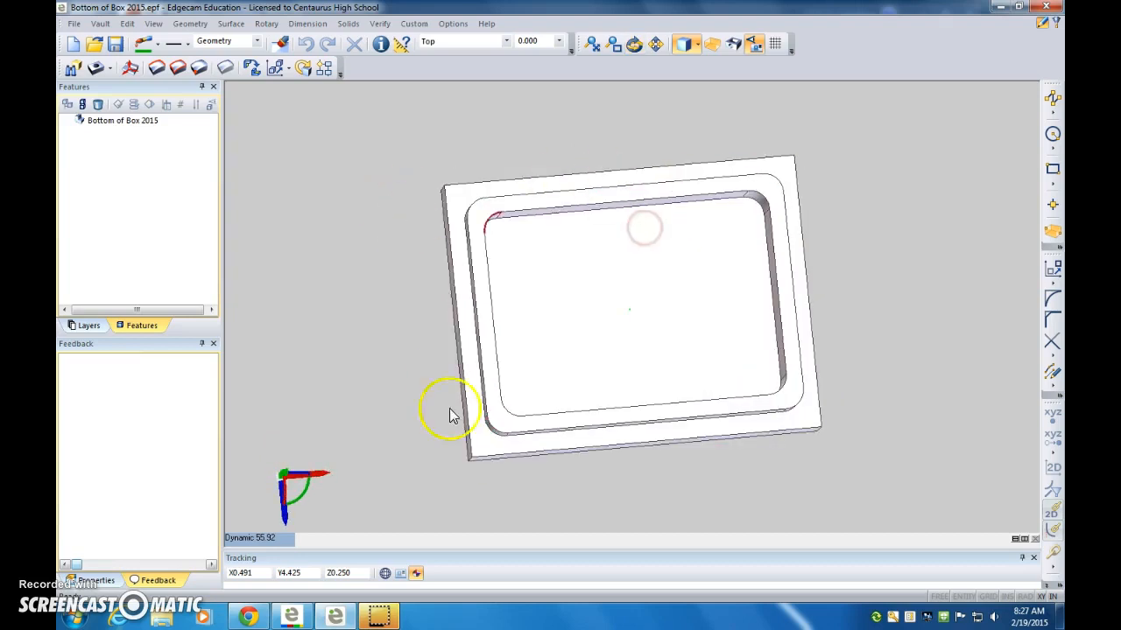
middle_click_drag(888, 429, 940, 271)
middle_click_drag(669, 291, 690, 230)
middle_click_drag(666, 342, 613, 345)
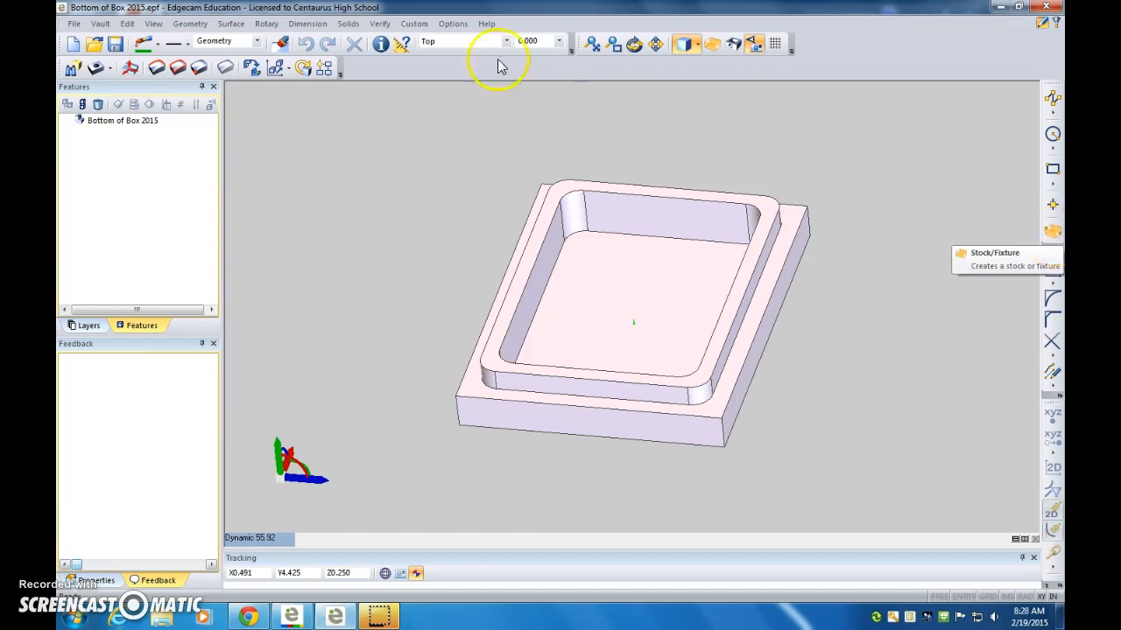
left_click(1056, 239)
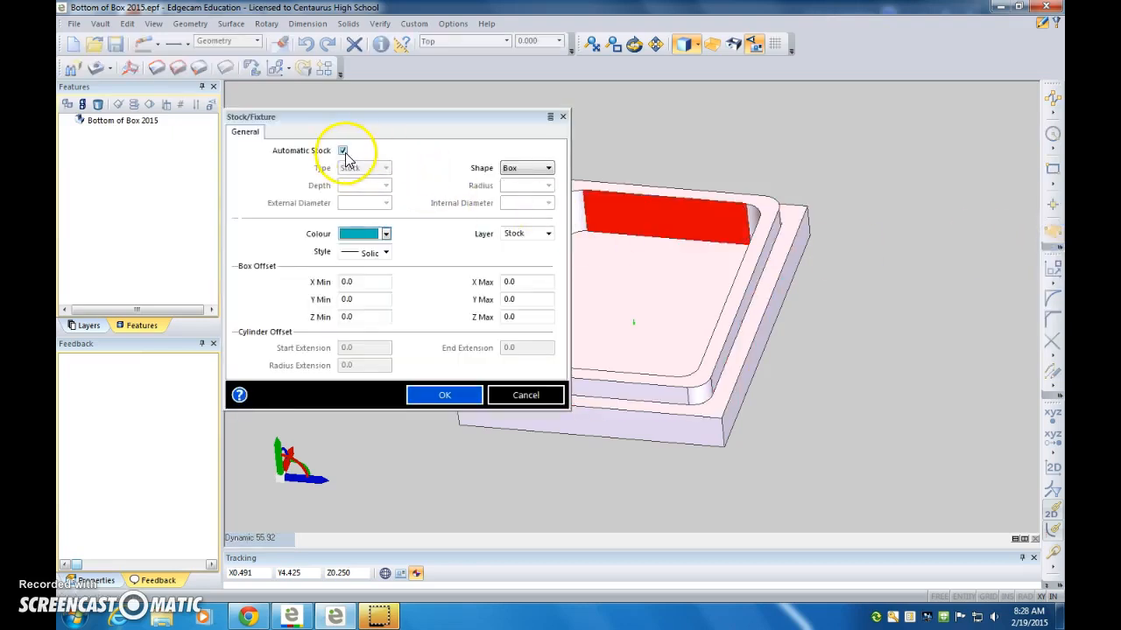
left_click(444, 397)
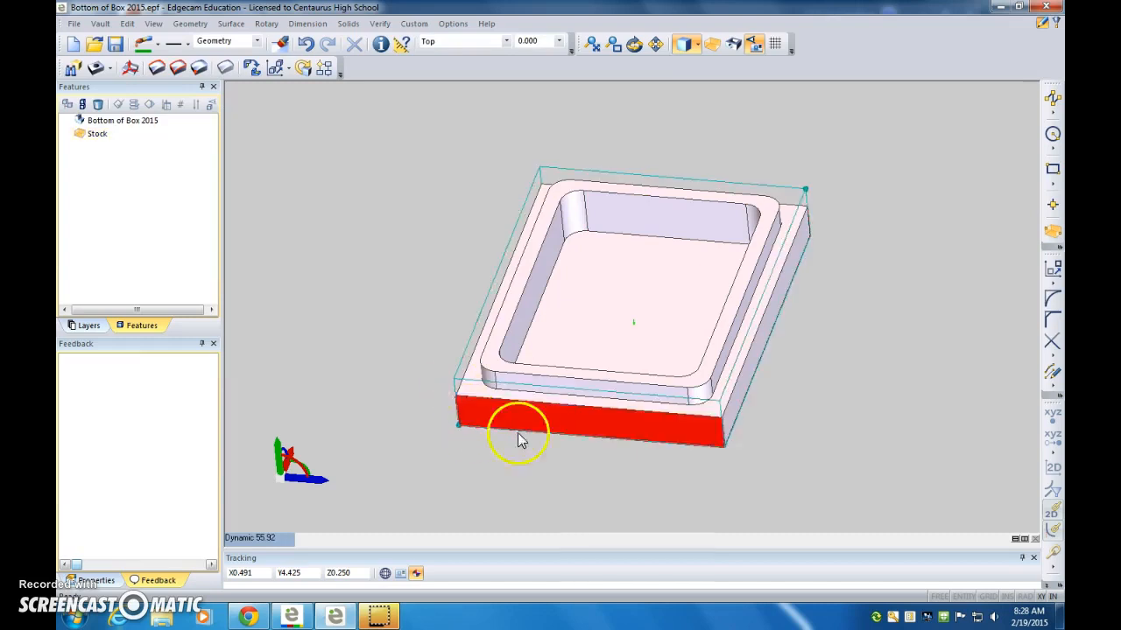
Step: Create a CPL through three upper corners of the stock, with its origin at the front-left upper corner
left_click(190, 23)
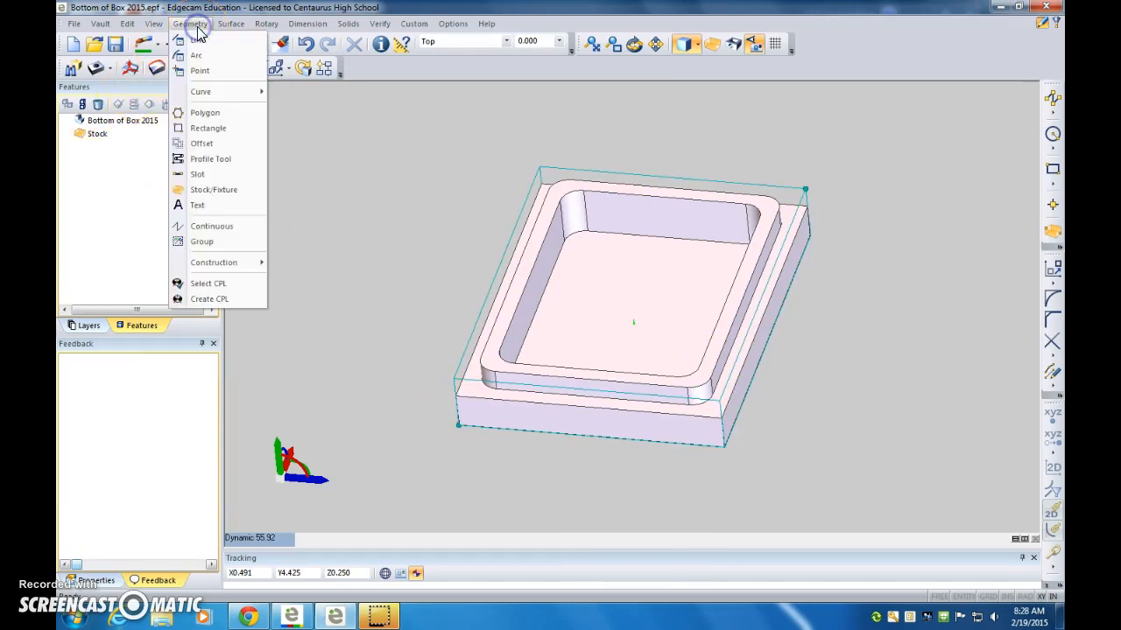
left_click(227, 299)
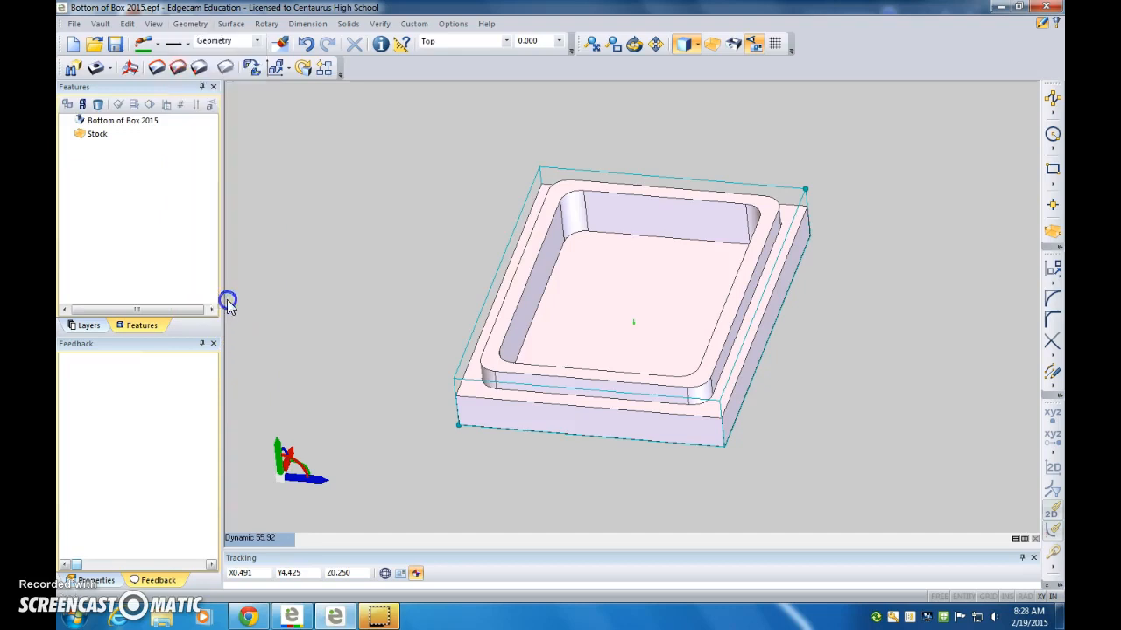
left_click(323, 167)
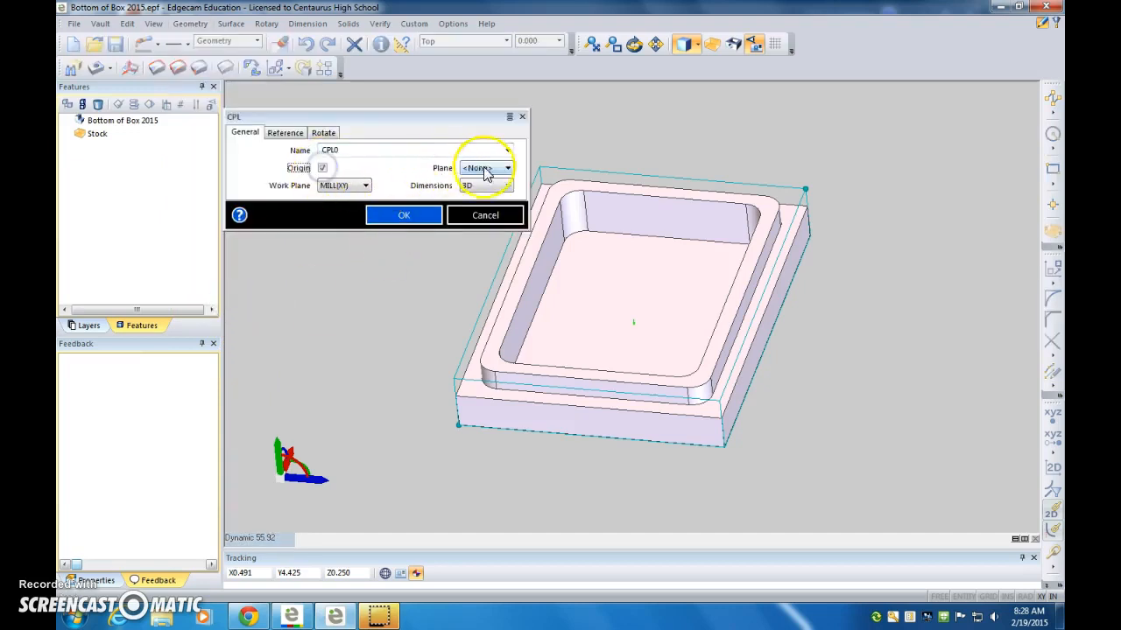
left_click(486, 168)
left_click(486, 213)
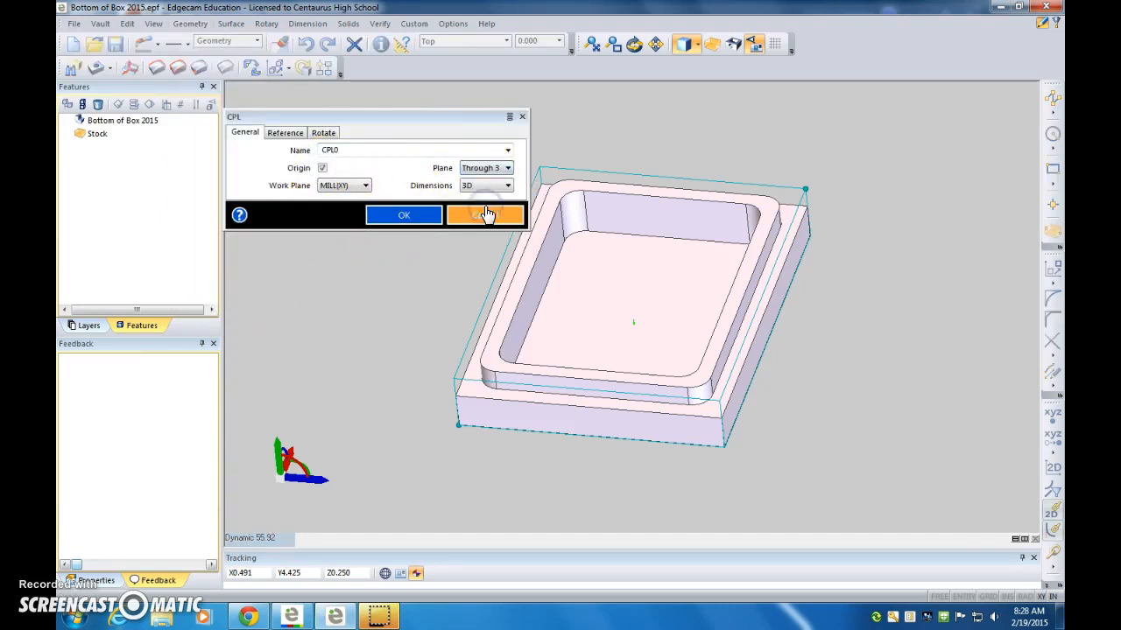
left_click(402, 216)
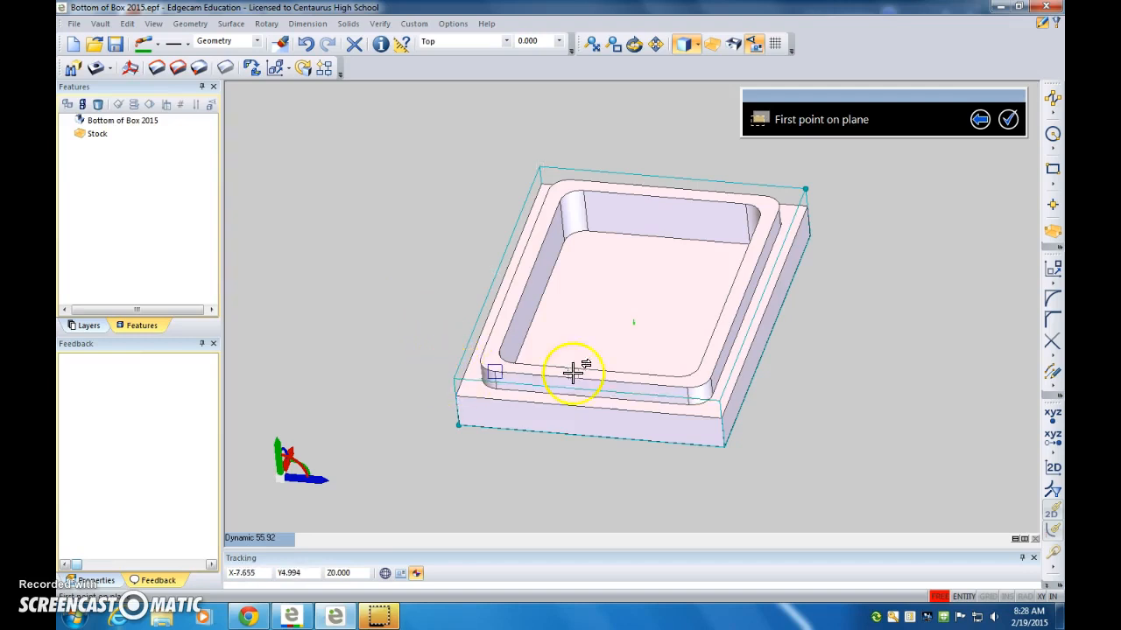
left_click(453, 379)
left_click(499, 387)
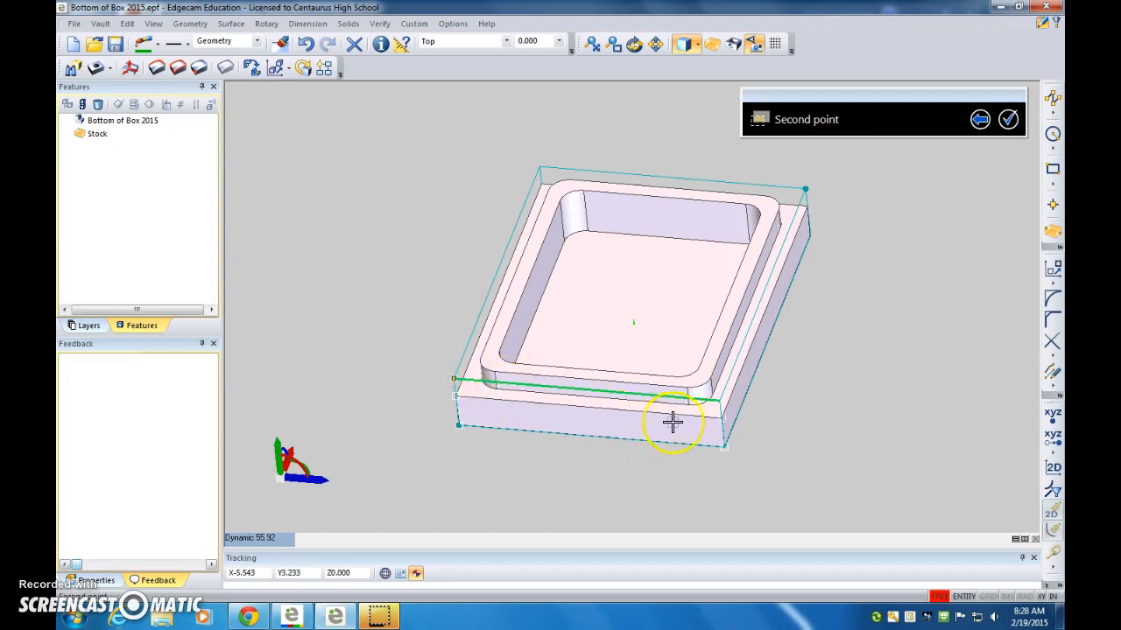
left_click(718, 400)
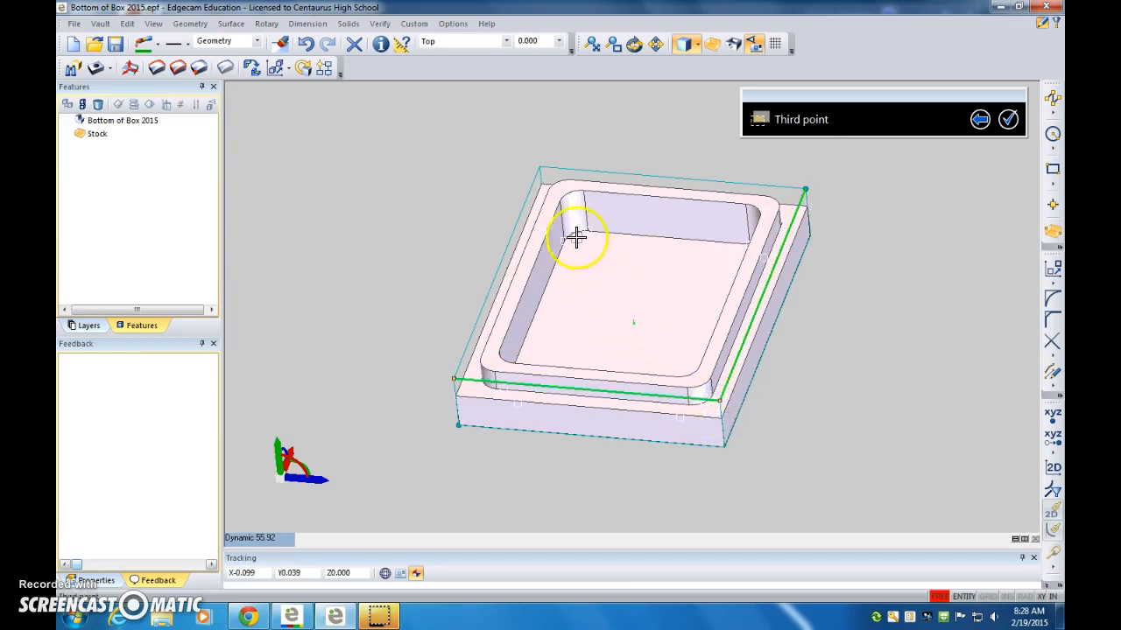
left_click(539, 167)
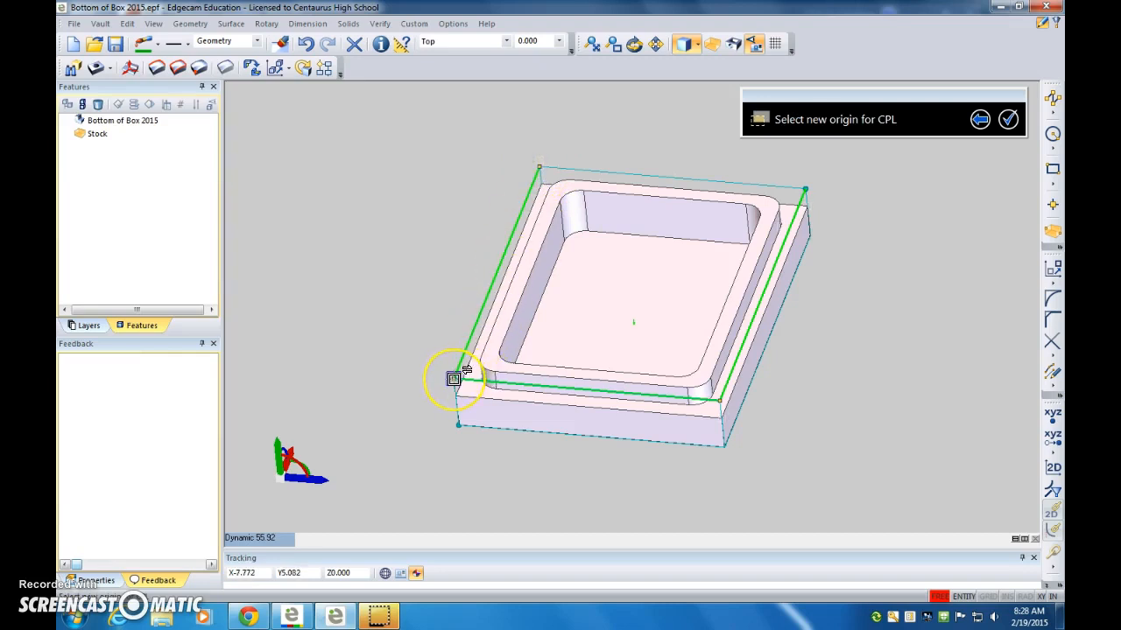
left_click(455, 379)
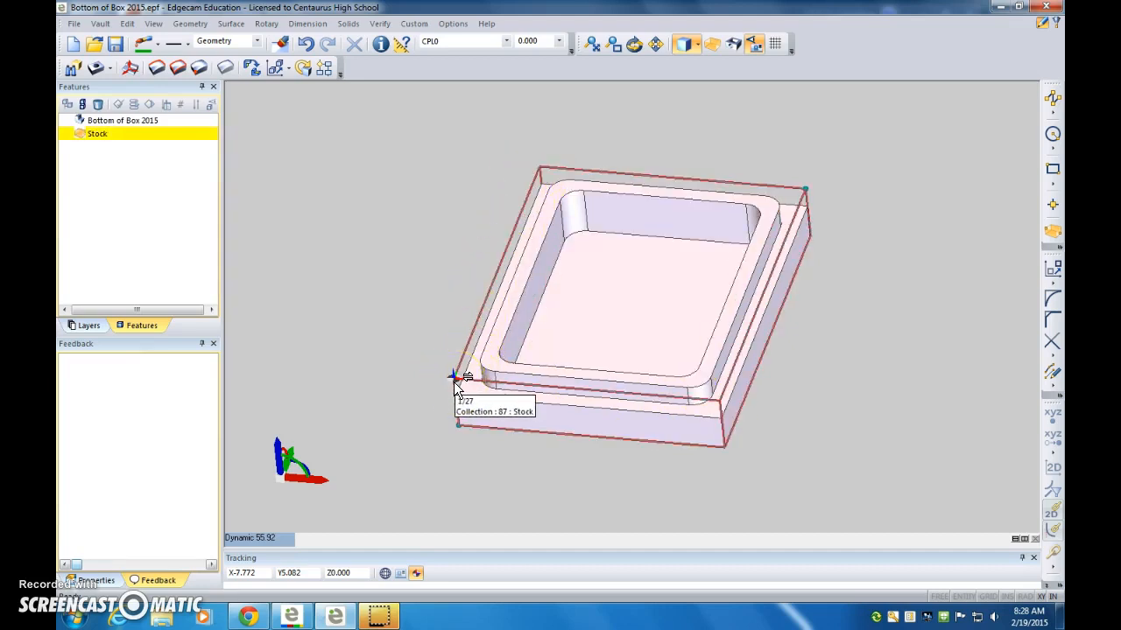
left_click(788, 306)
middle_click_drag(786, 308, 796, 347)
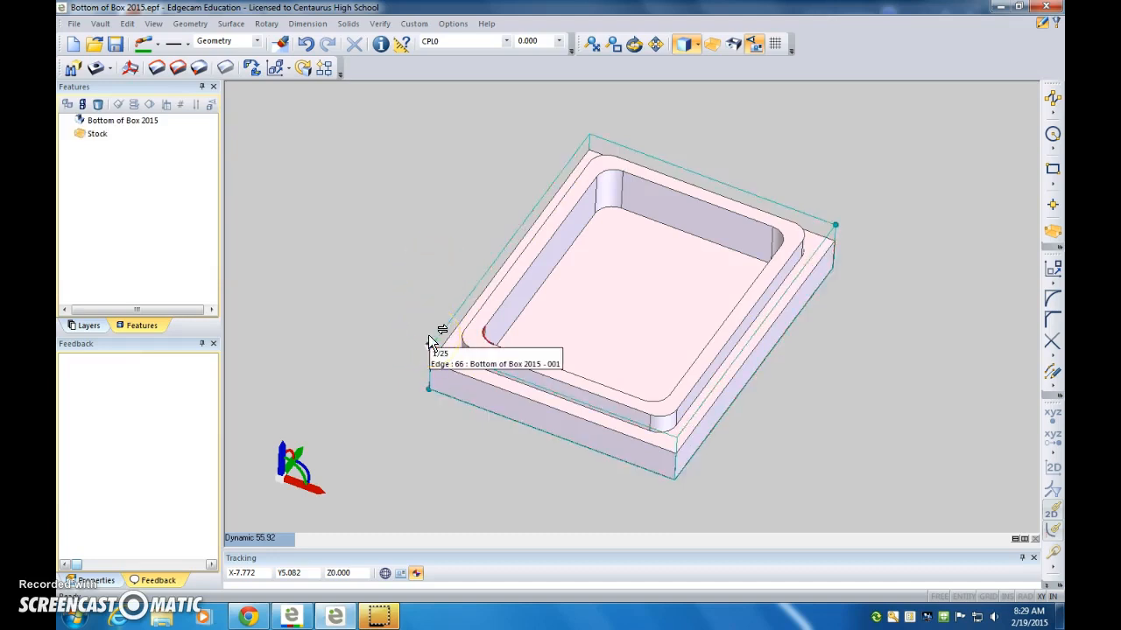
left_click(430, 343)
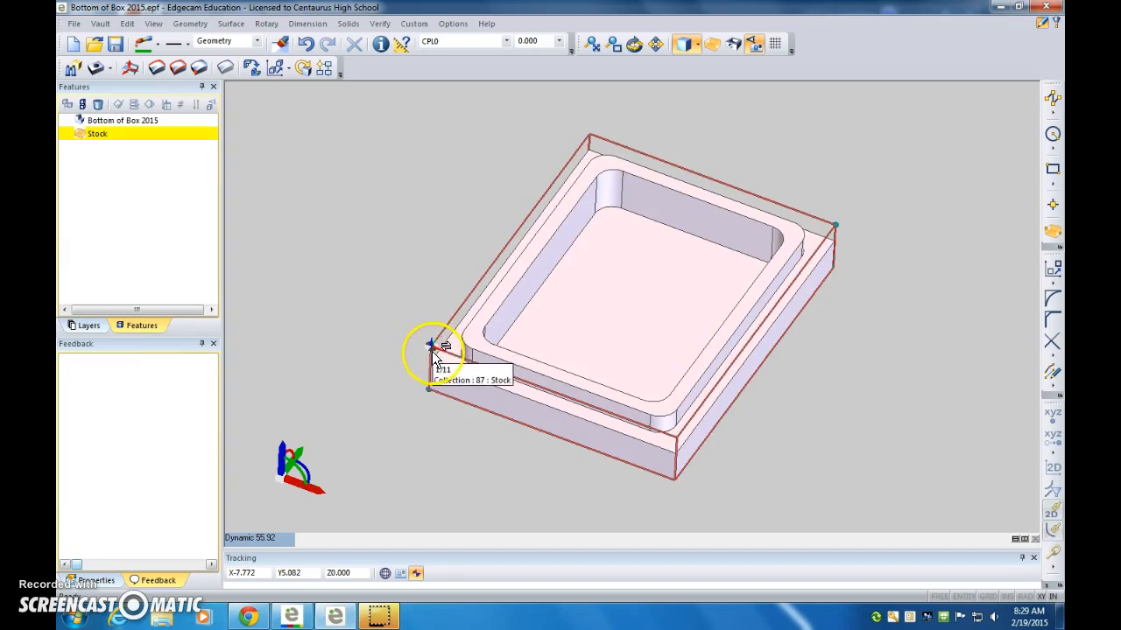
left_click(190, 23)
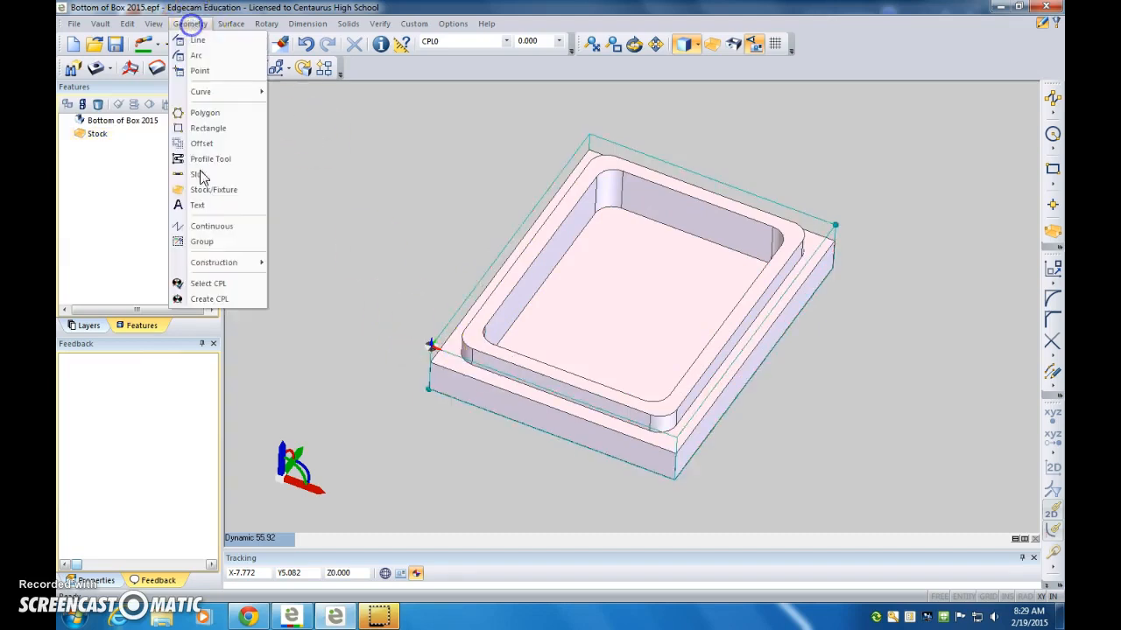
left_click(209, 299)
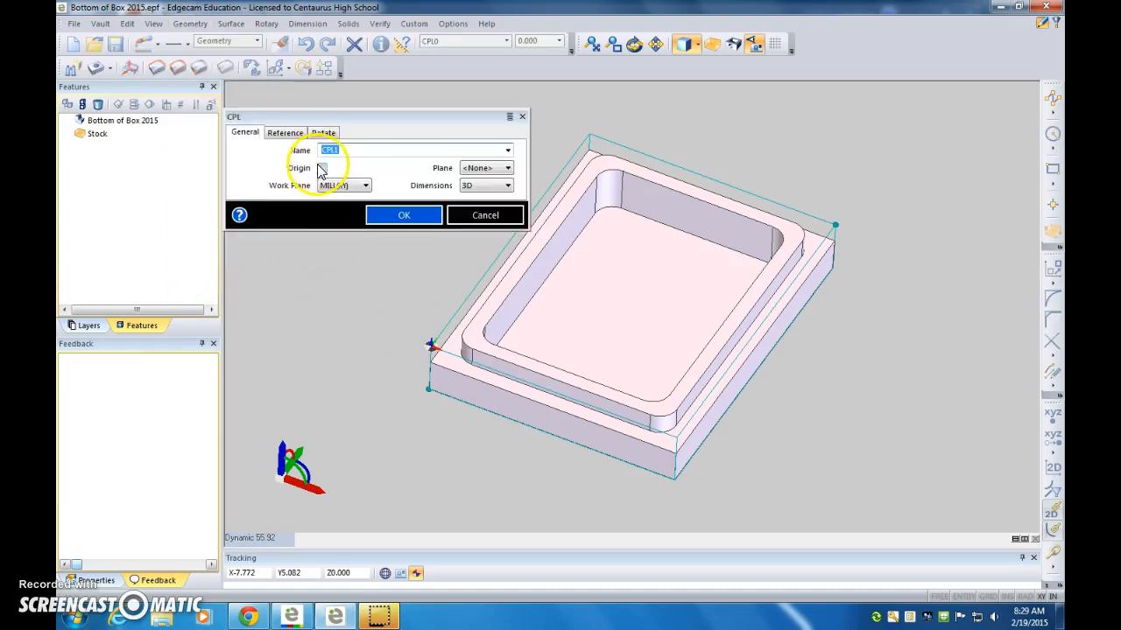
left_click(473, 215)
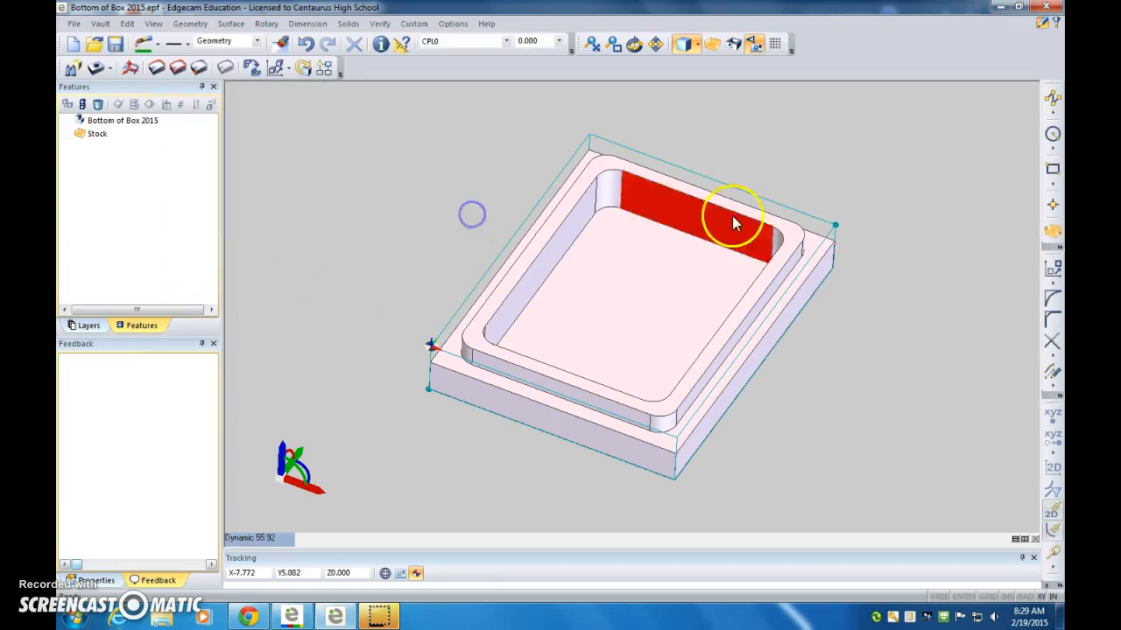
Step: Run the Feature Finder with the default mill options and highlight the flat face, 2D pocket and open mill features
middle_click_drag(905, 235, 909, 205)
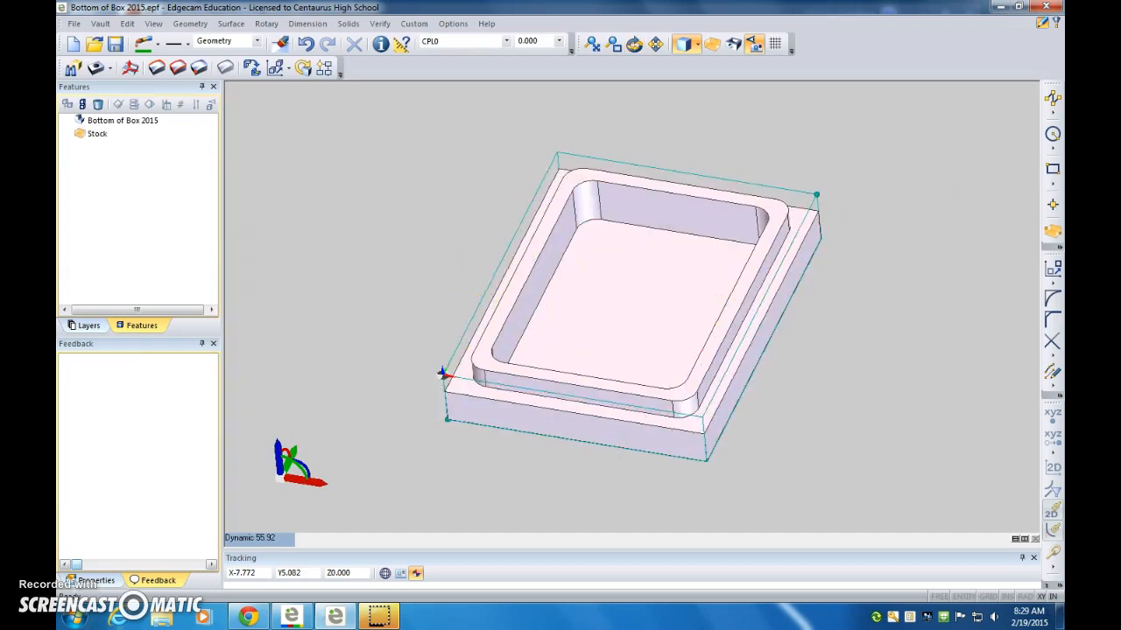
left_click(76, 71)
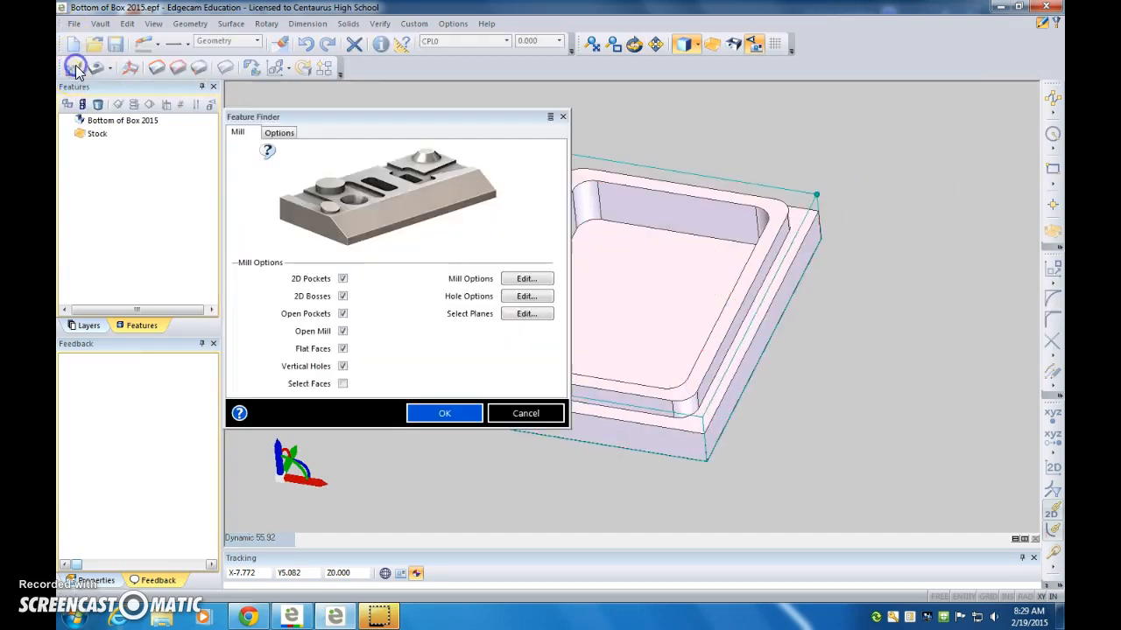
left_click(448, 415)
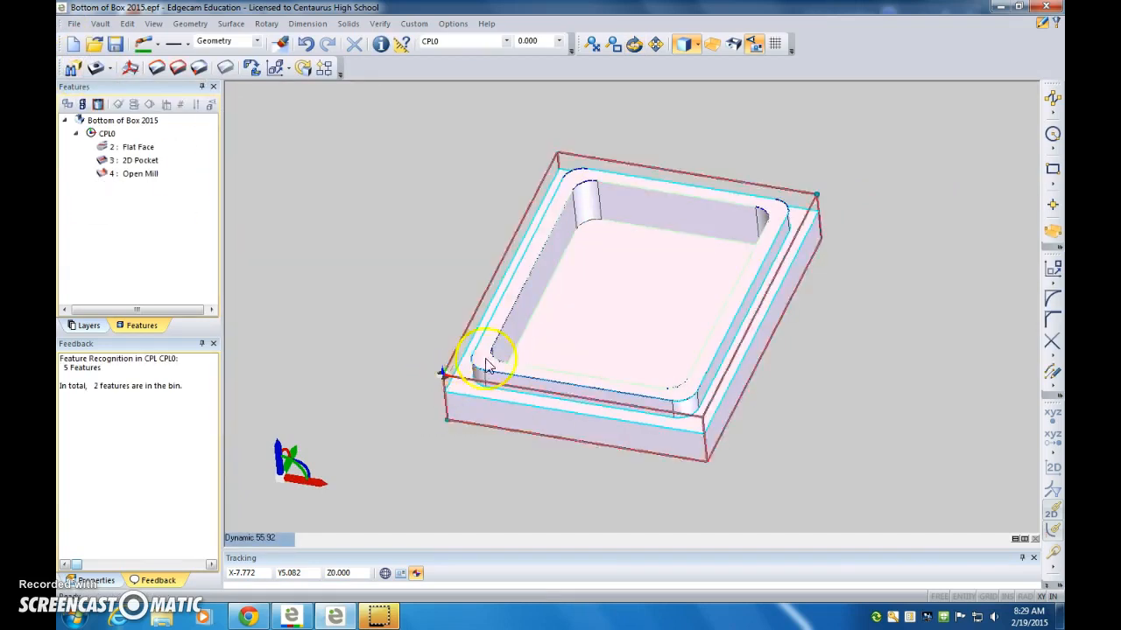
left_click(140, 148)
left_click(141, 161)
left_click(147, 175)
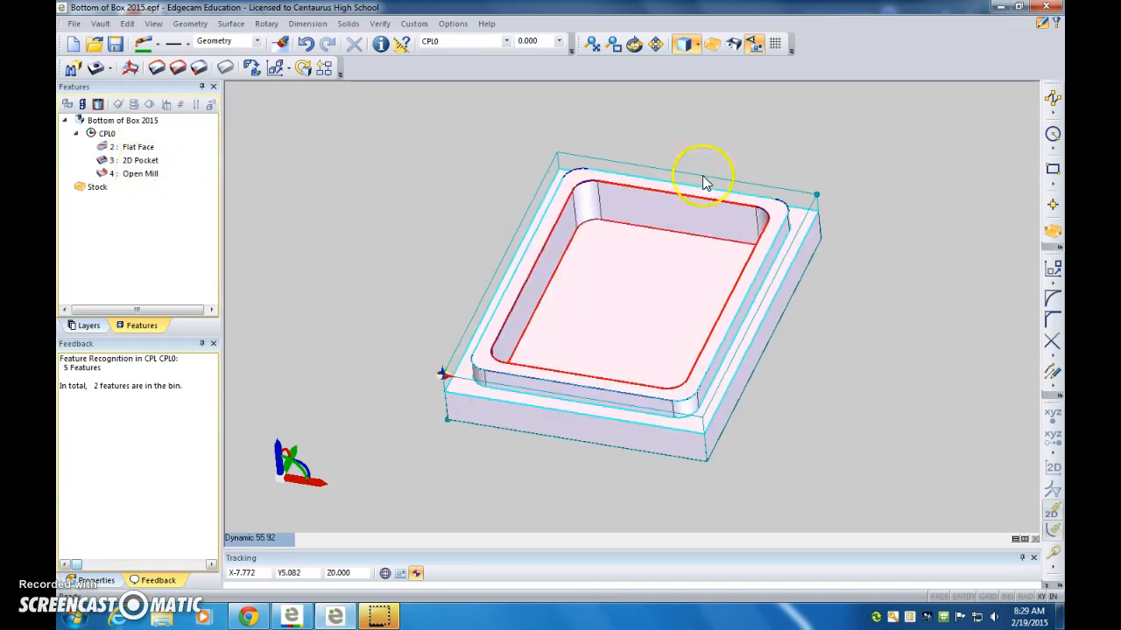
Step: Create a milling sequence using the prolight 1000.mcp machine tool with CPL0 as the initial CPL
left_click(1056, 25)
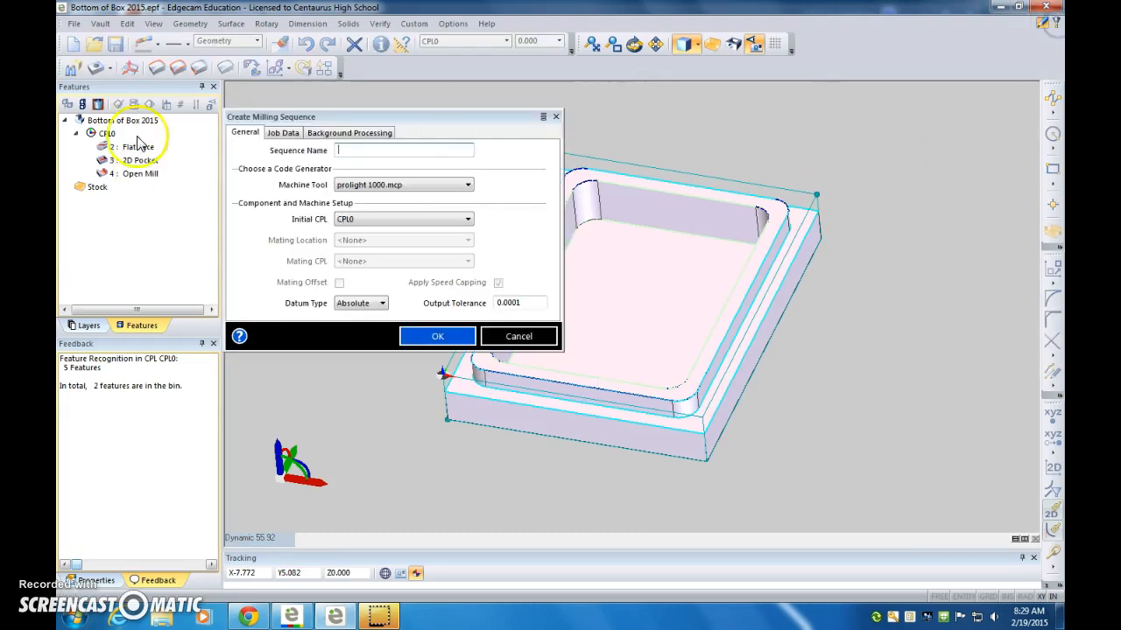
left_click(411, 337)
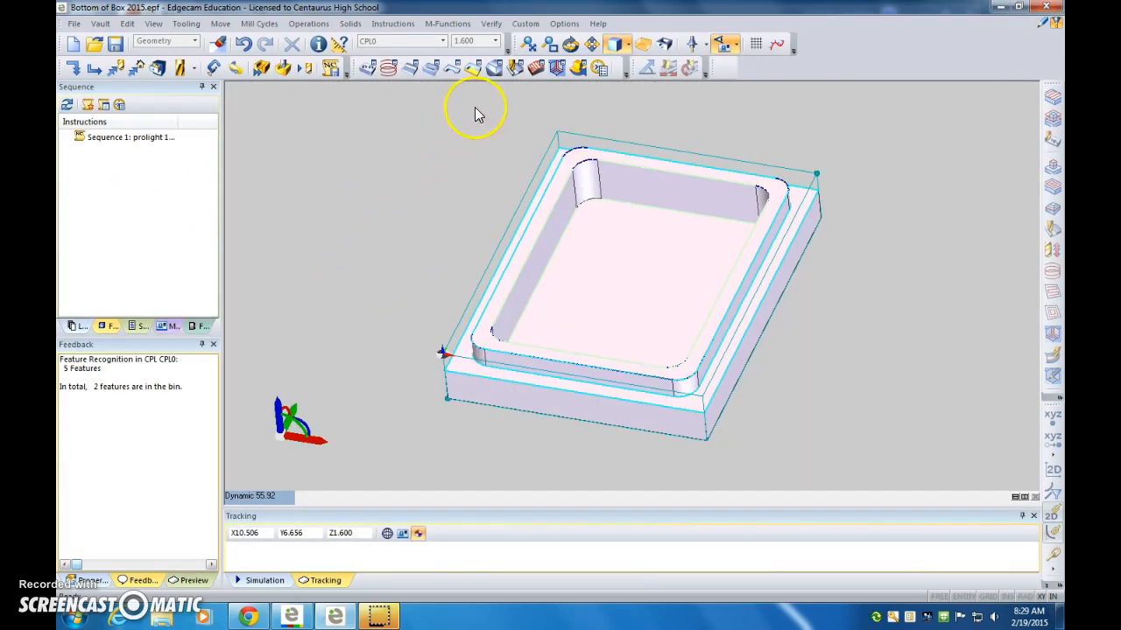
Step: Start a roughing operation and choose the 2D Pocket feature as the geometry to machine
left_click(431, 73)
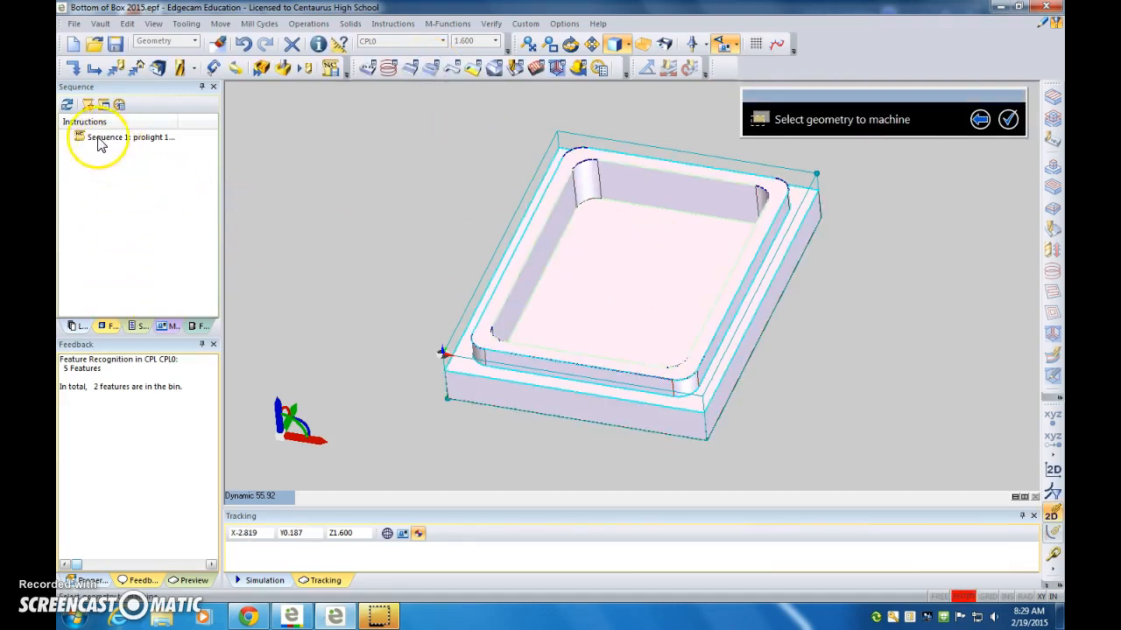
left_click(110, 327)
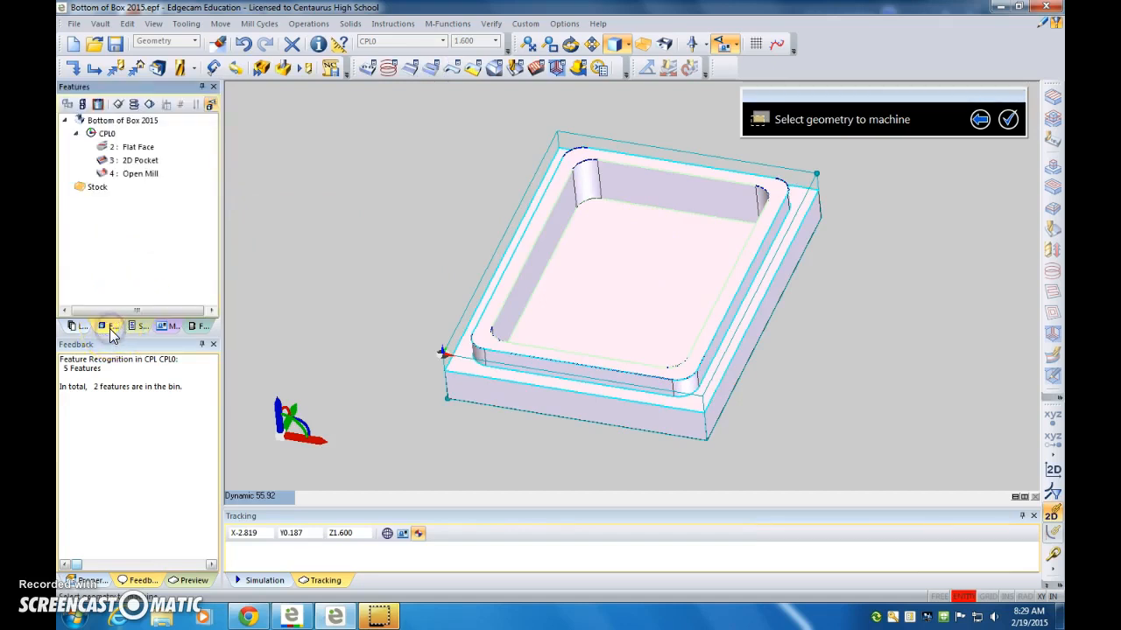
left_click(138, 327)
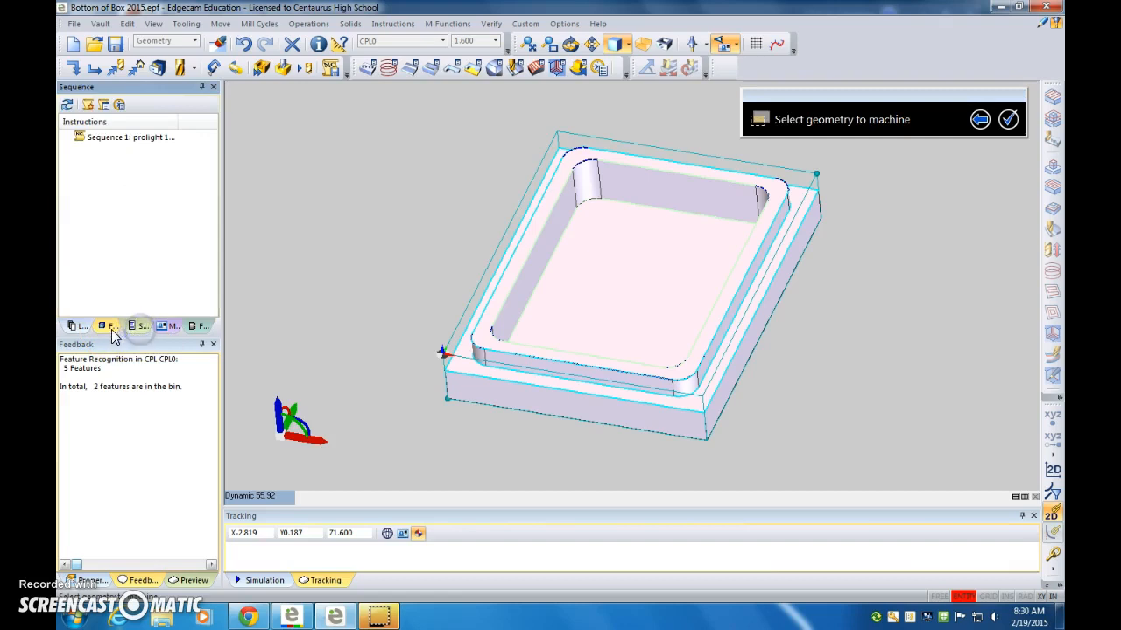
left_click(108, 327)
left_click(129, 175)
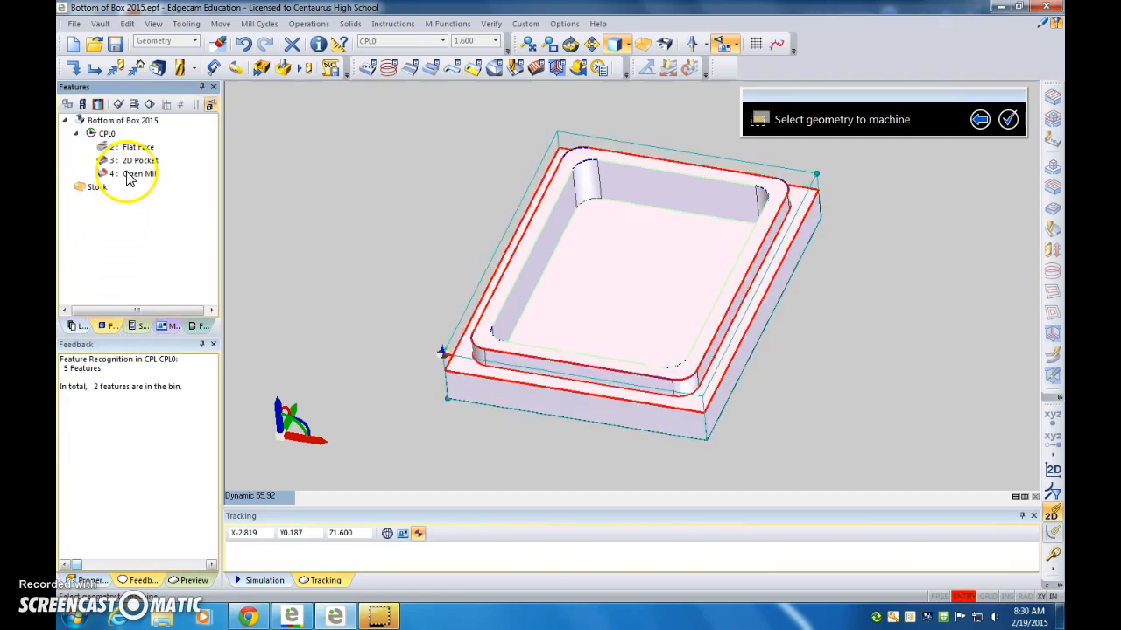
left_click(130, 163)
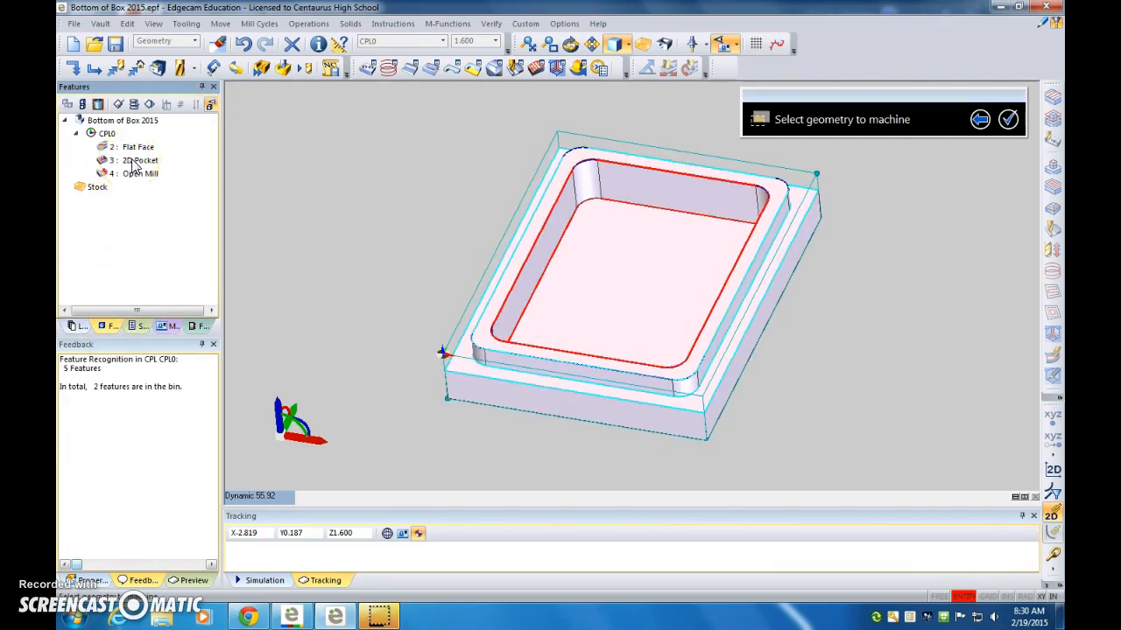
left_click(140, 173)
left_click(139, 163)
left_click(140, 163)
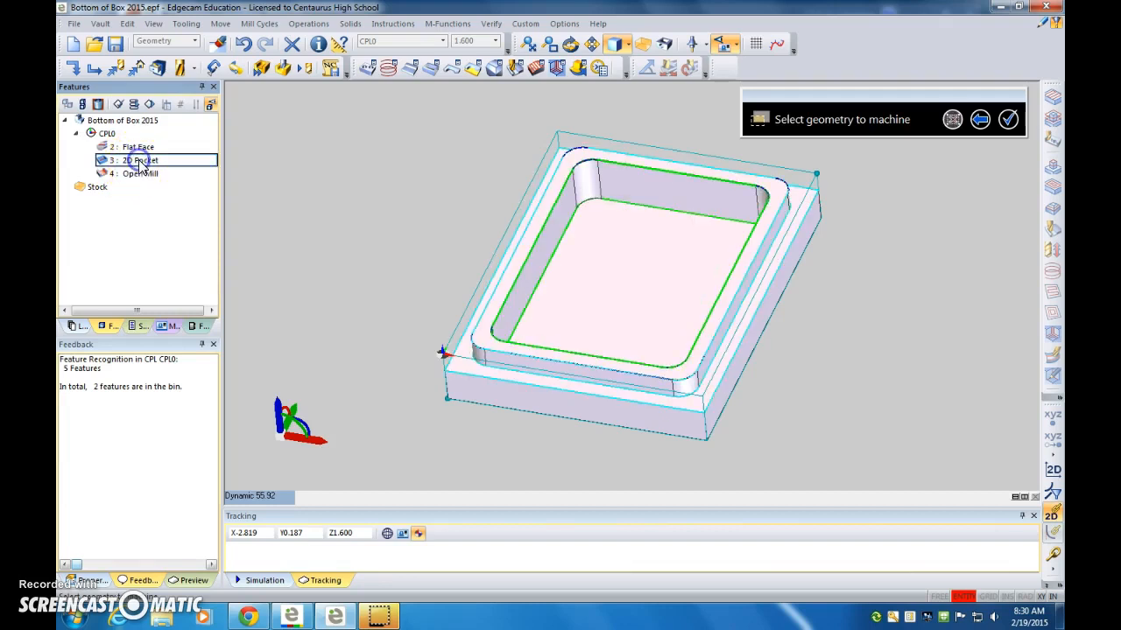
right_click(140, 161)
right_click(138, 160)
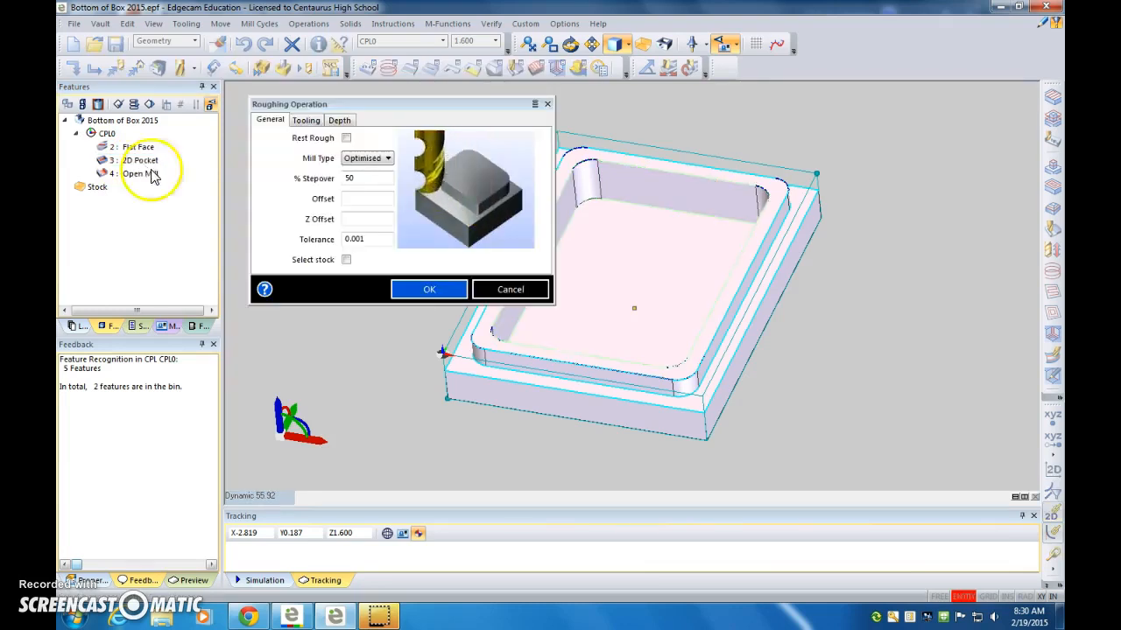
Step: Choose the Optimised mill type for the pocket roughing and keep the 0.25 tool diameter
left_click(388, 158)
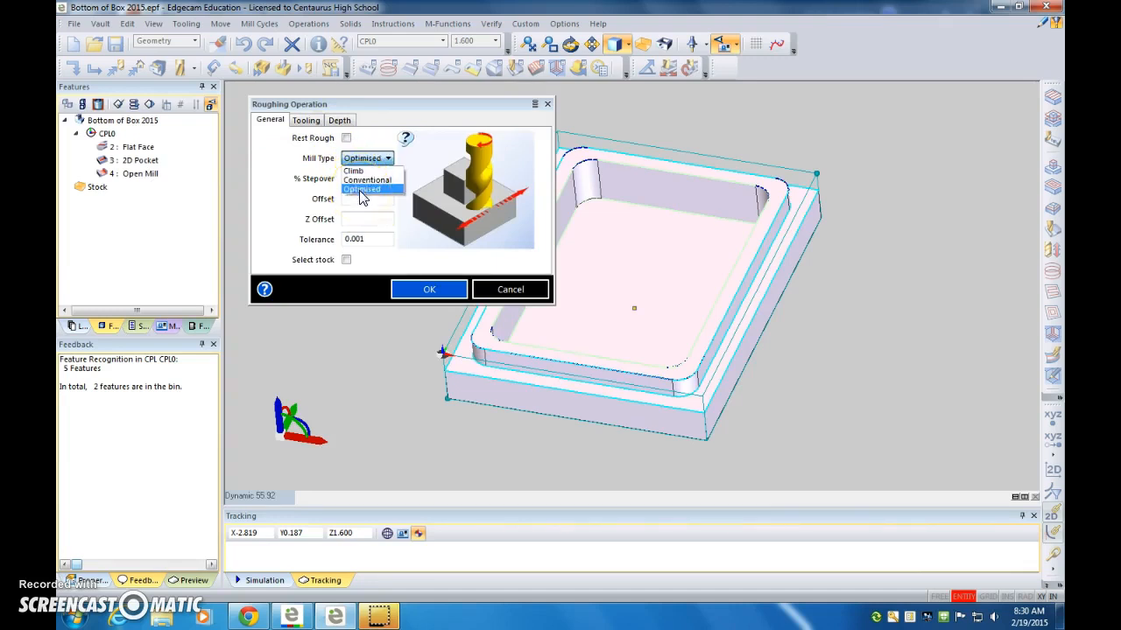
left_click(361, 189)
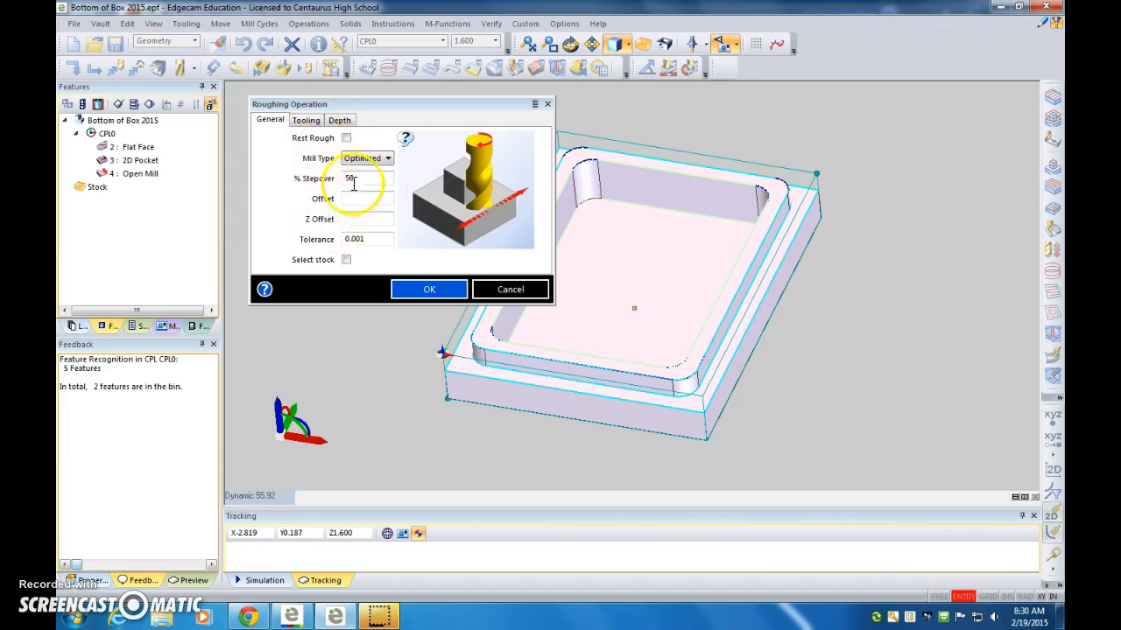
left_click(308, 121)
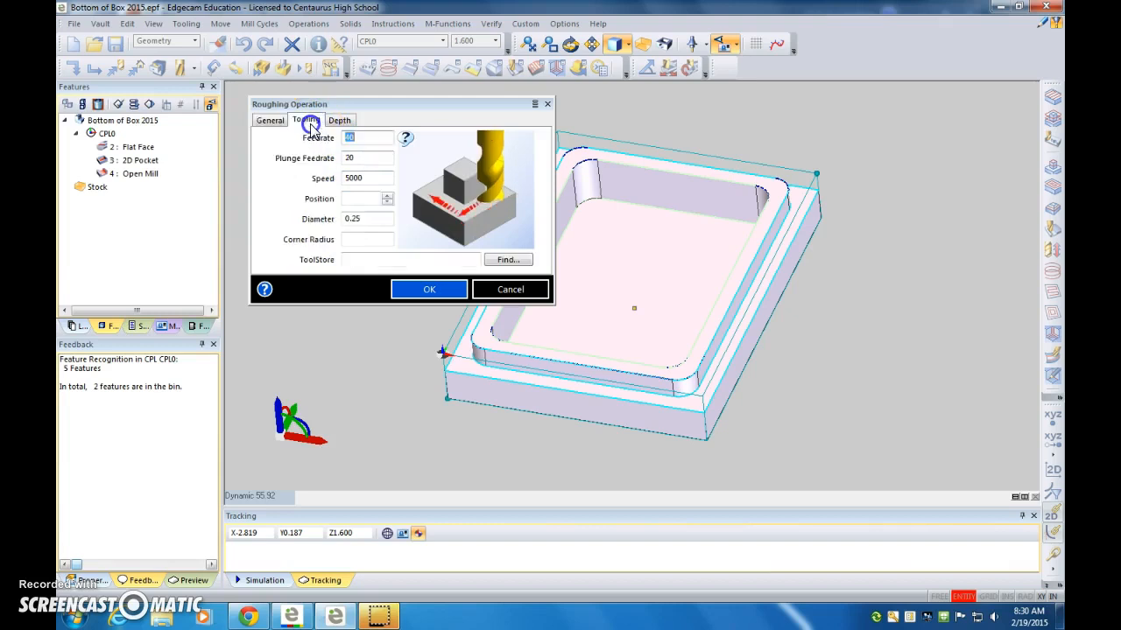
left_click(377, 181)
left_click(375, 218)
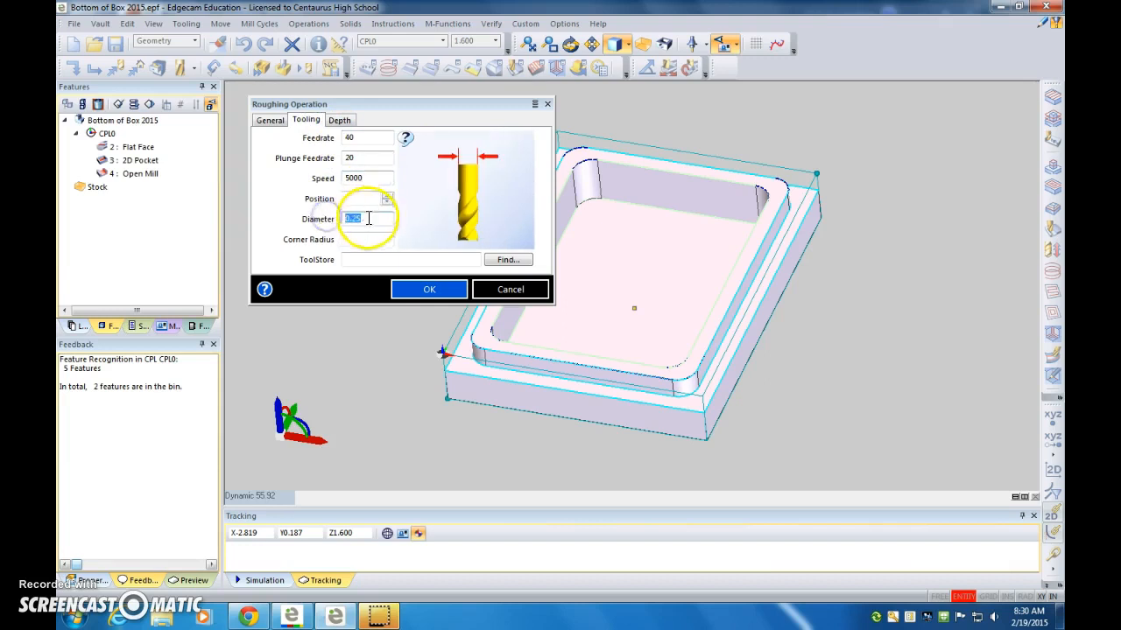
Step: Set the pocket roughing cut increment to 0.22 and generate the toolpath
left_click(342, 122)
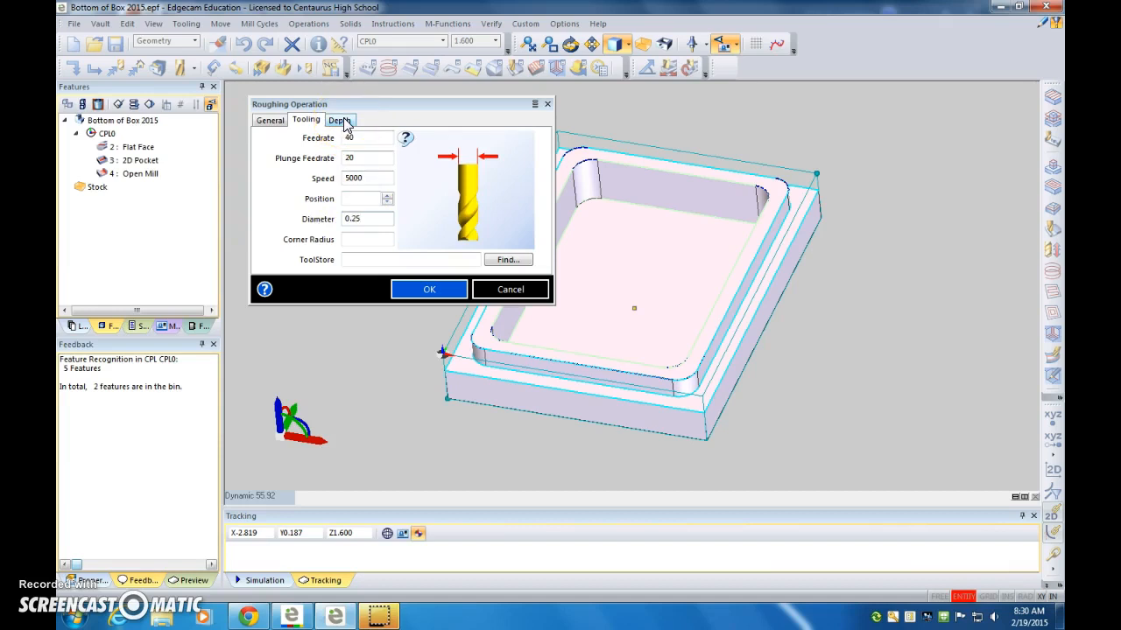
left_click(344, 121)
left_click(355, 138)
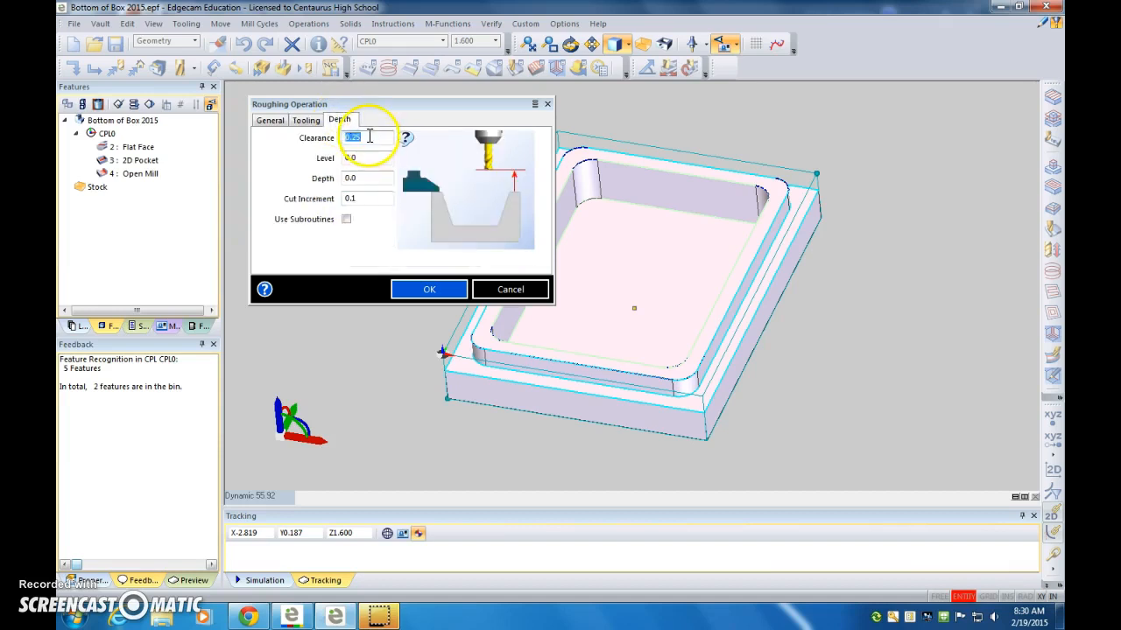
left_click(366, 198)
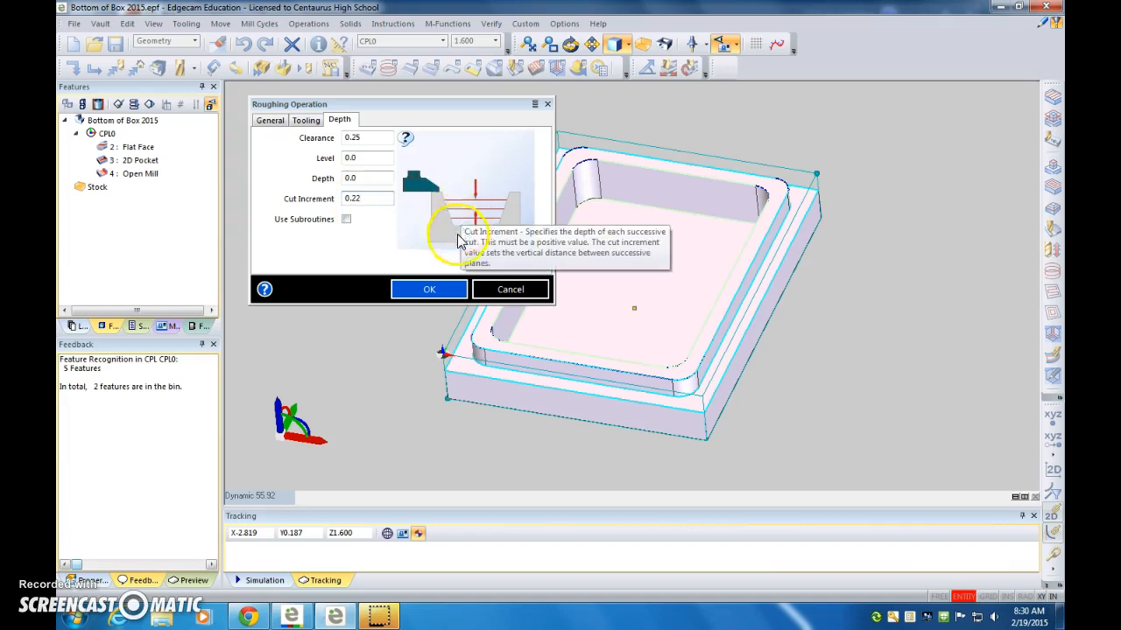
left_click(426, 289)
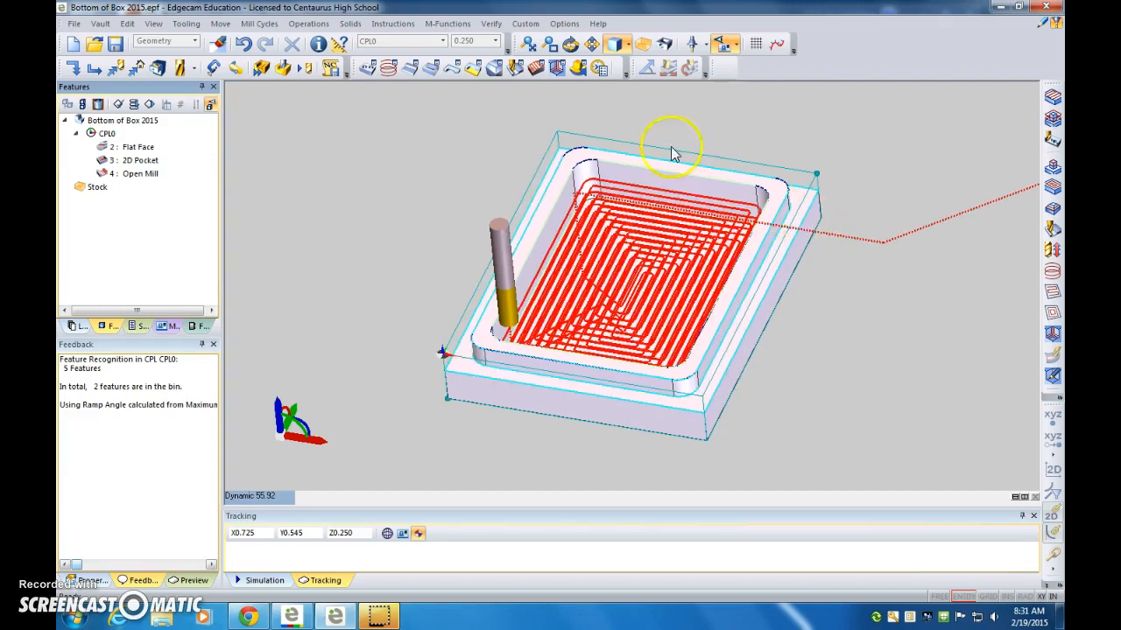
Step: Start another roughing operation on the Open Mill feature around the box's outer edge
left_click(431, 69)
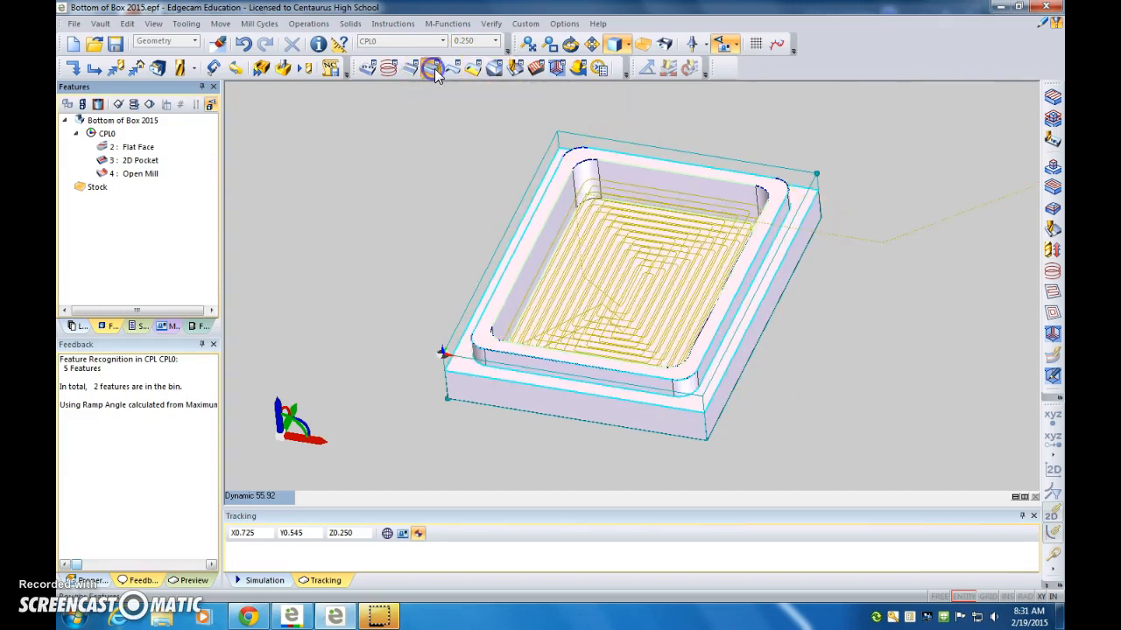
left_click(140, 173)
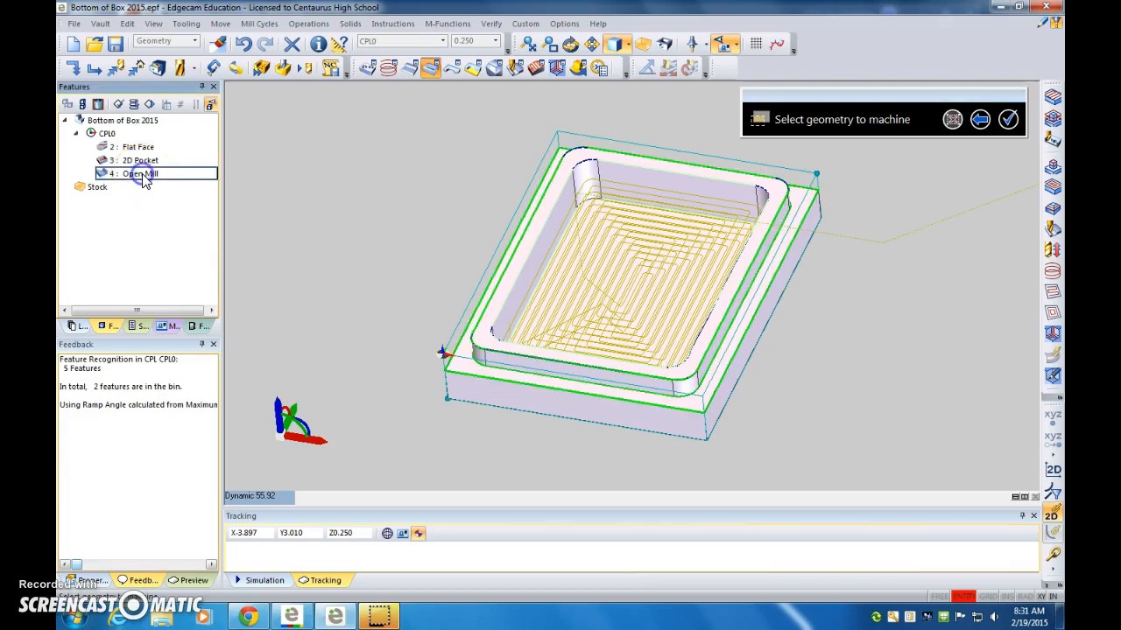
key("Return")
key("Return")
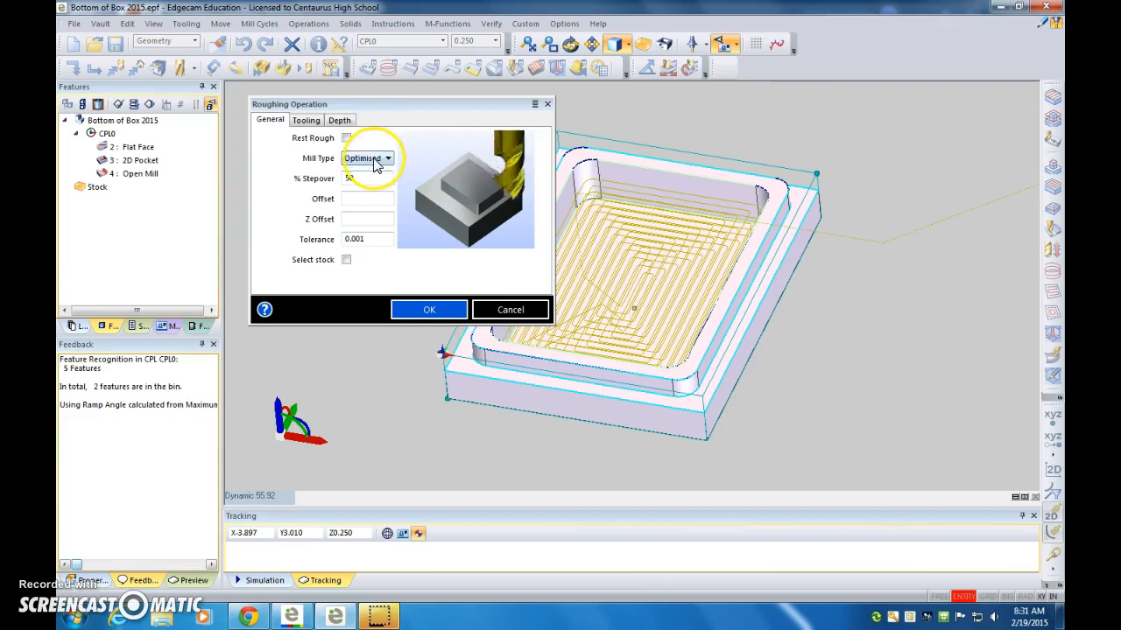
Step: Keep the default tooling for the open mill roughing, set the cut increment to 0.1 and generate the toolpath
left_click(306, 120)
double_click(358, 138)
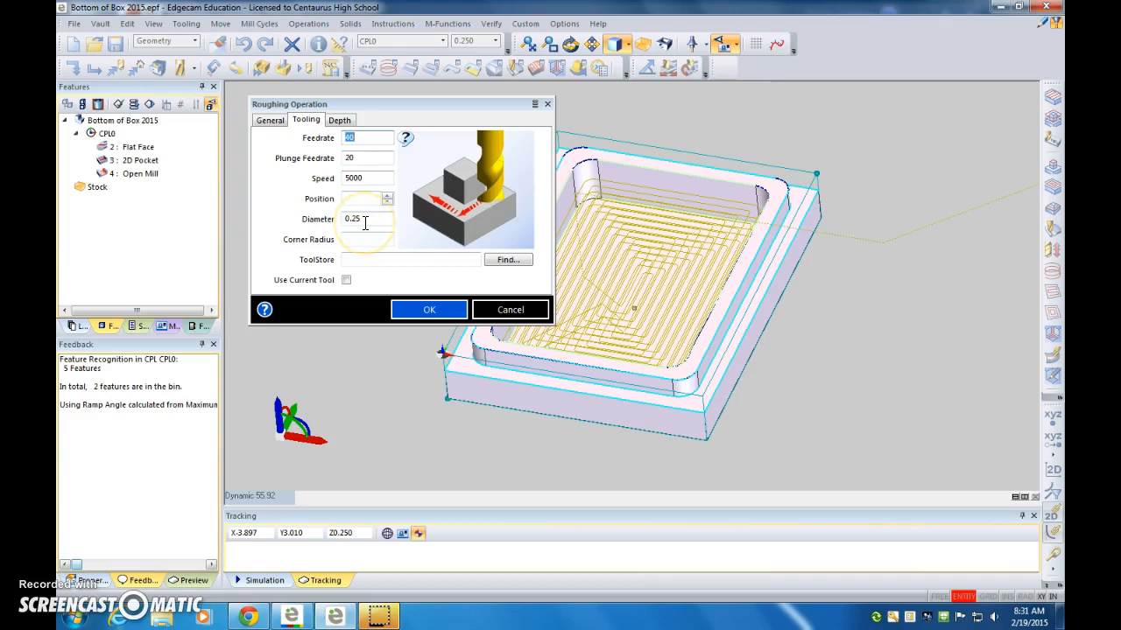
left_click(340, 120)
double_click(371, 198)
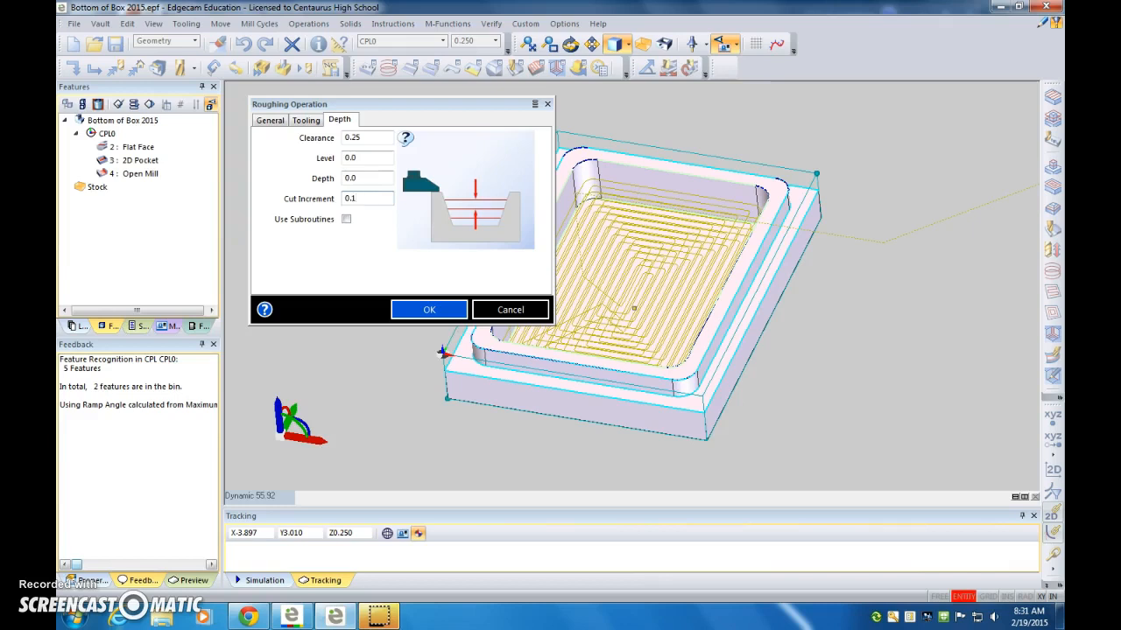
left_click(430, 312)
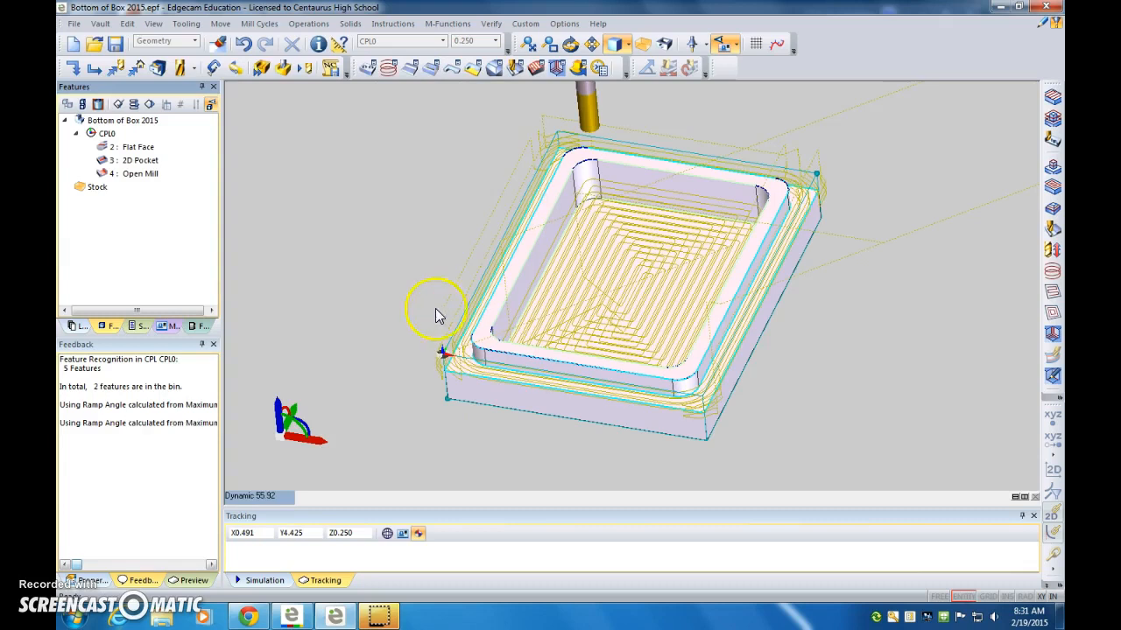
Step: Simulate both roughing operations on the stock through to the end of the job, and close the simulator
left_click(284, 69)
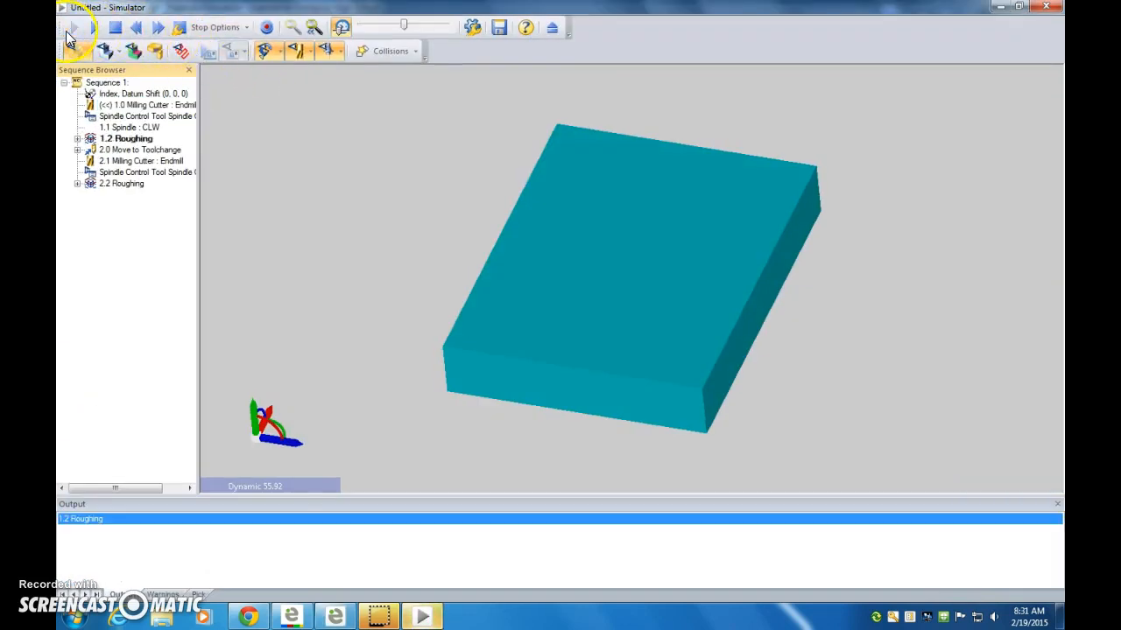
left_click(71, 28)
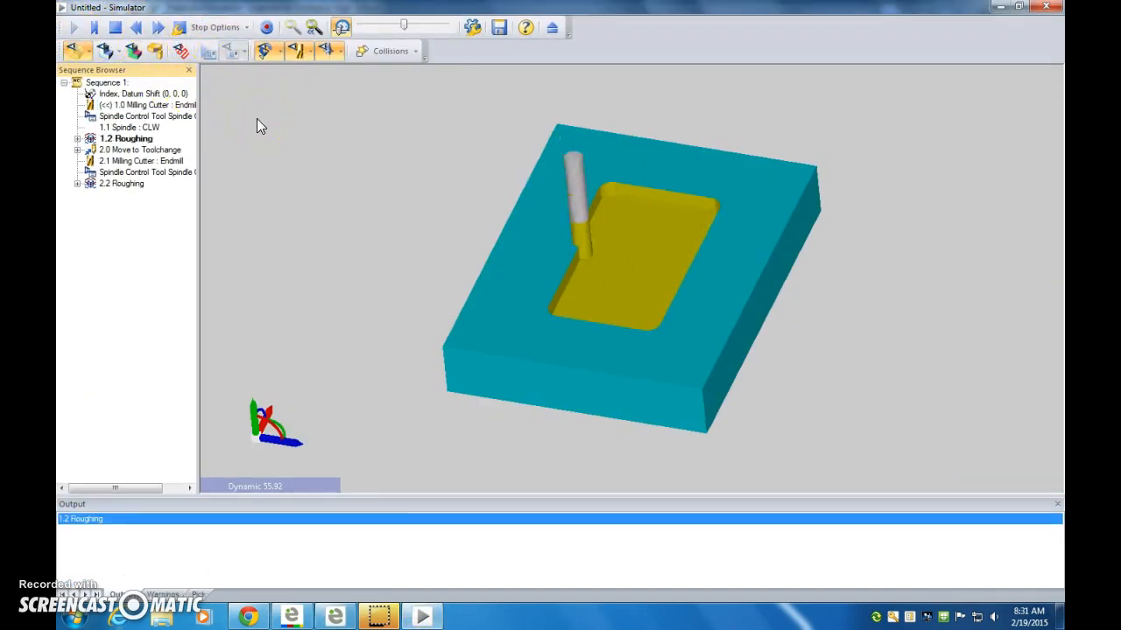
left_click(158, 27)
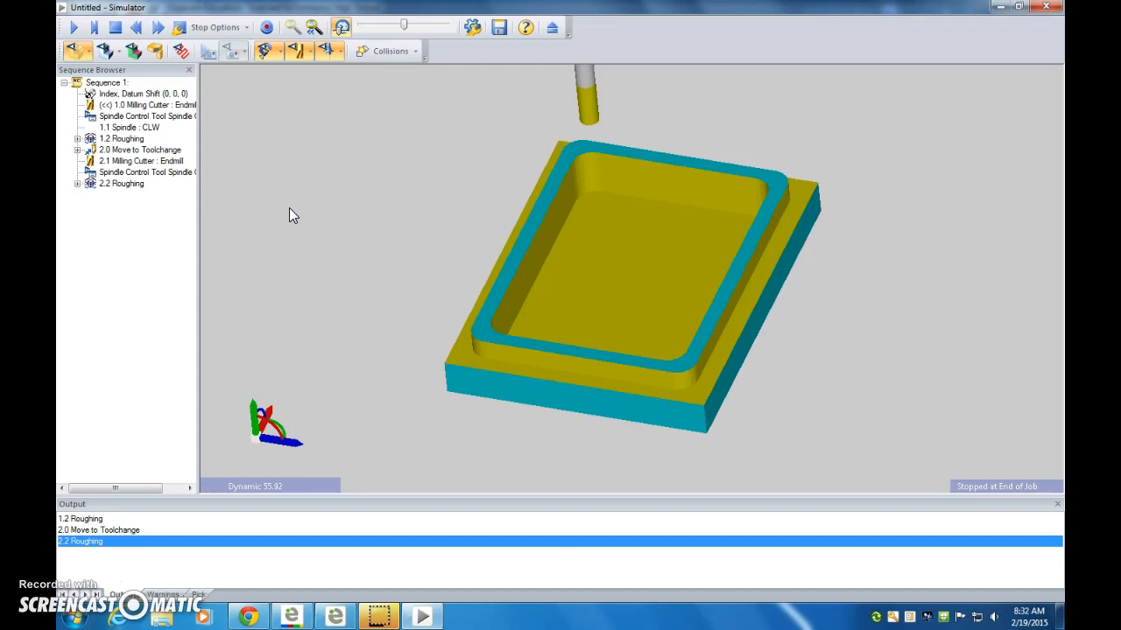
left_click(1055, 9)
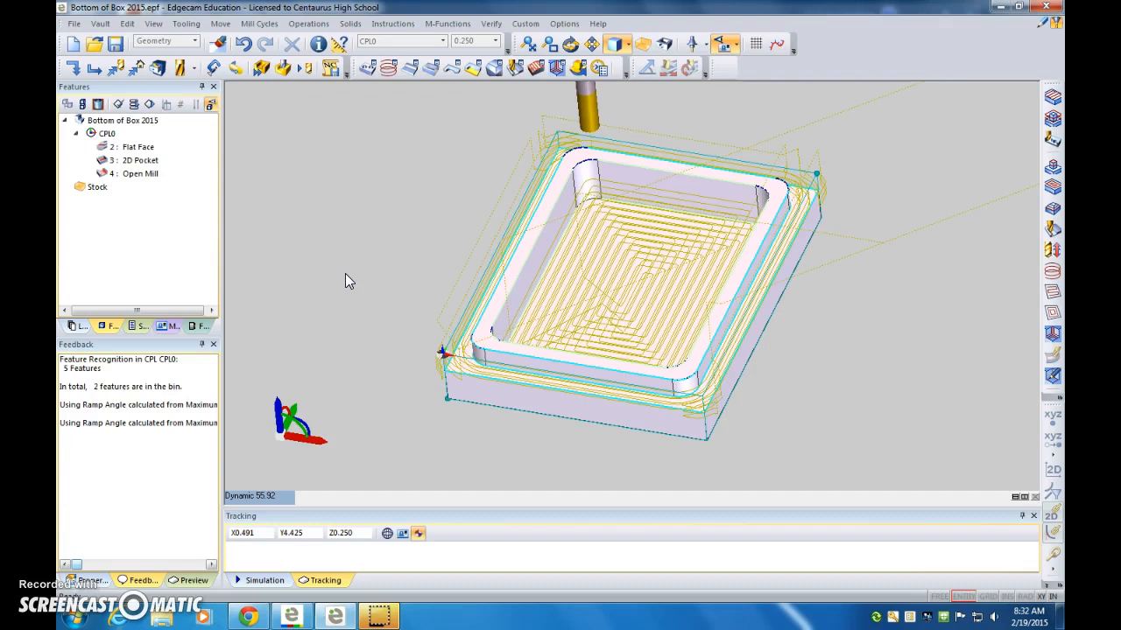
Step: Generate the CNC code as Bottom of Box 2015.nc, overwriting the existing file and entering the programmer's name
left_click(475, 253)
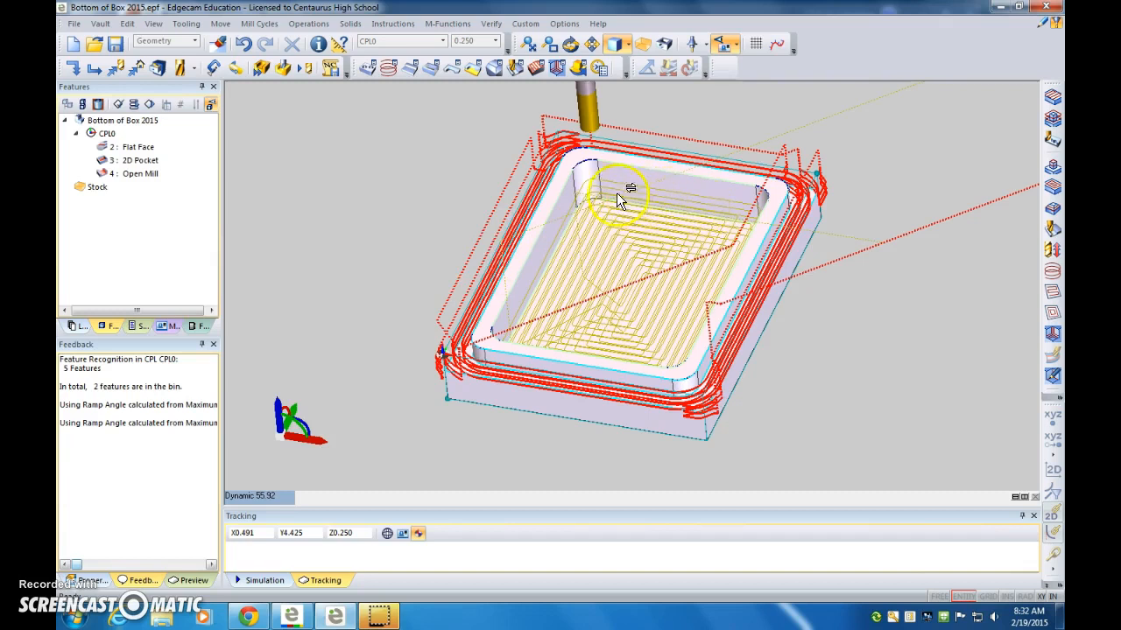
left_click(300, 97)
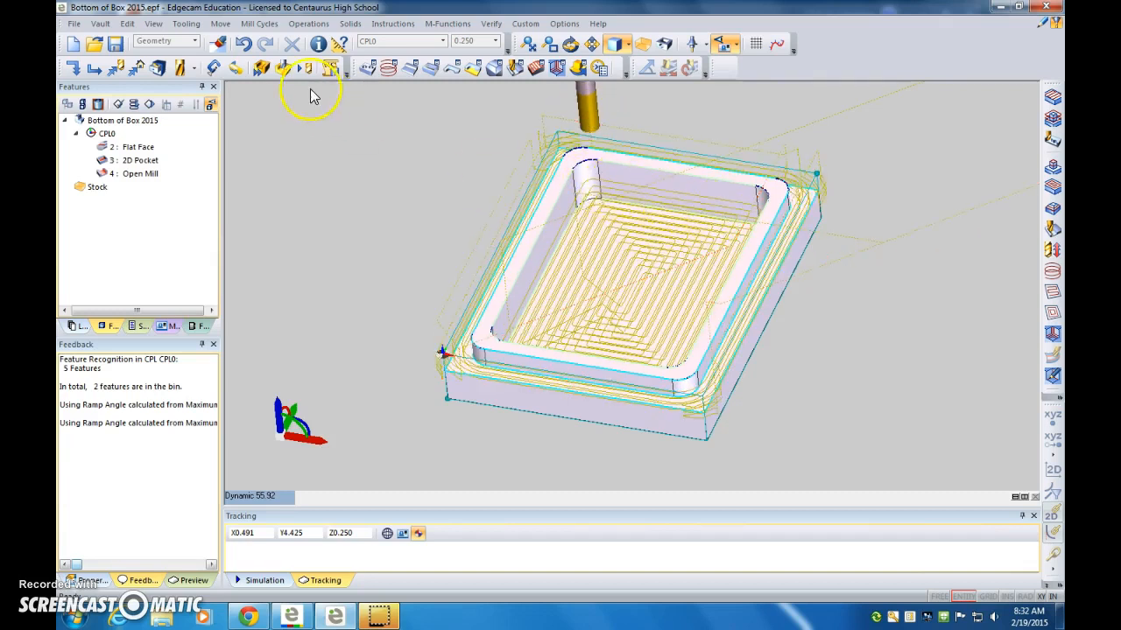
left_click(334, 68)
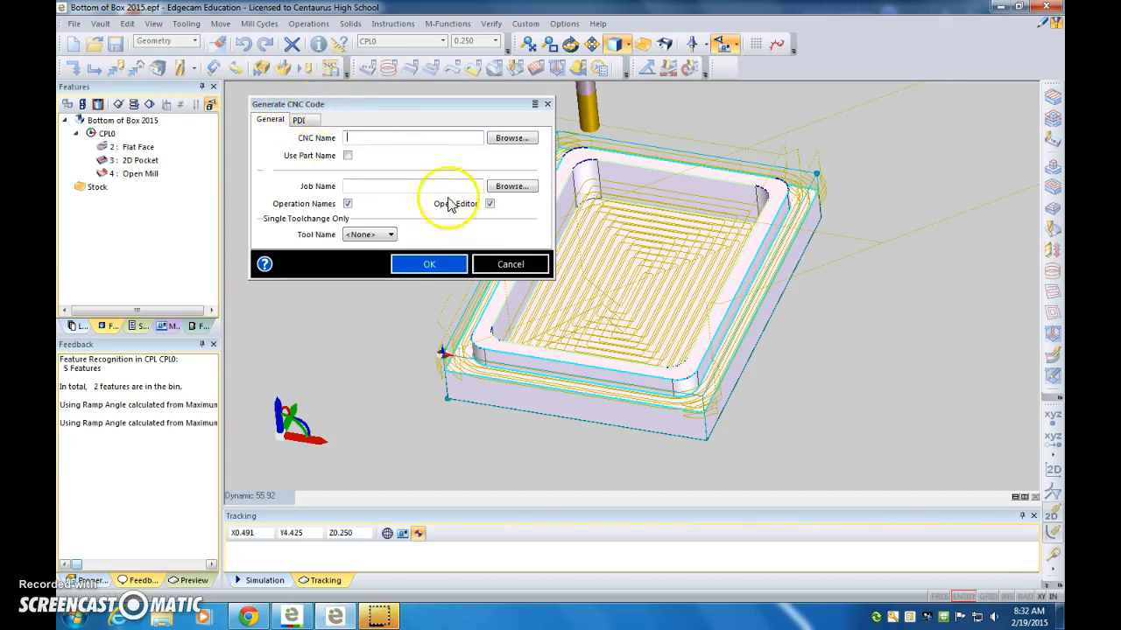
left_click(425, 267)
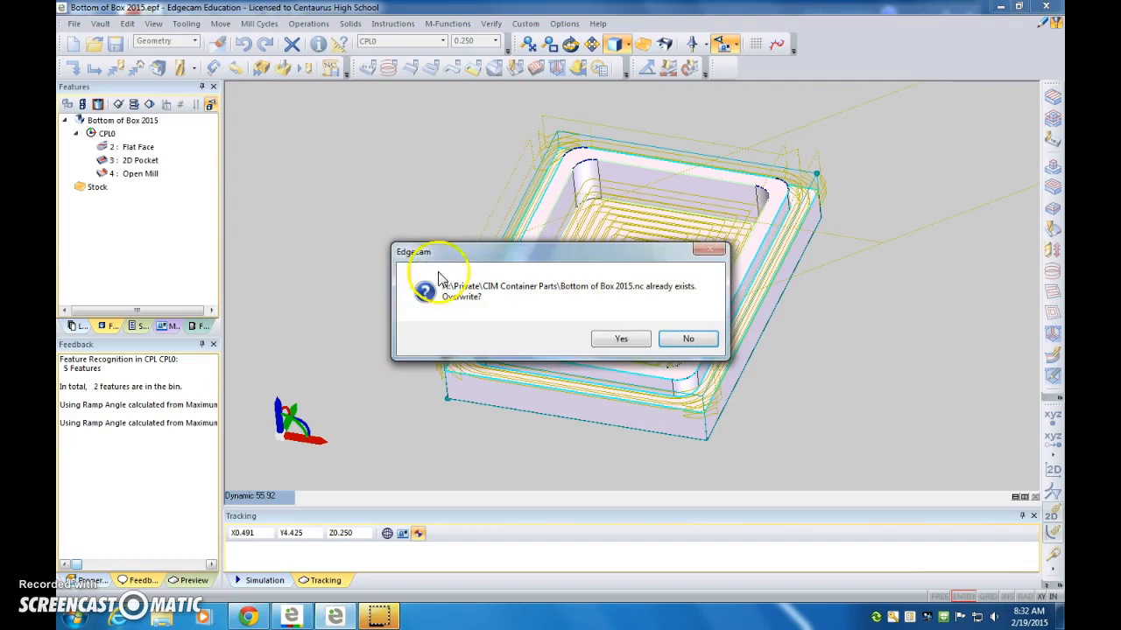
left_click(621, 339)
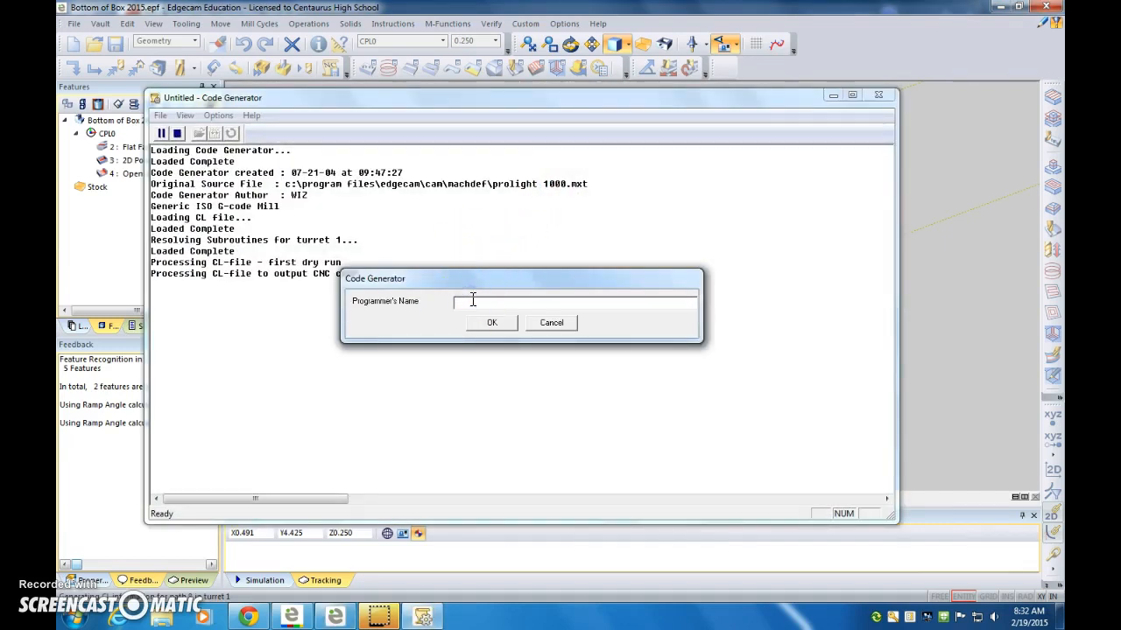
type("Brian Thomas")
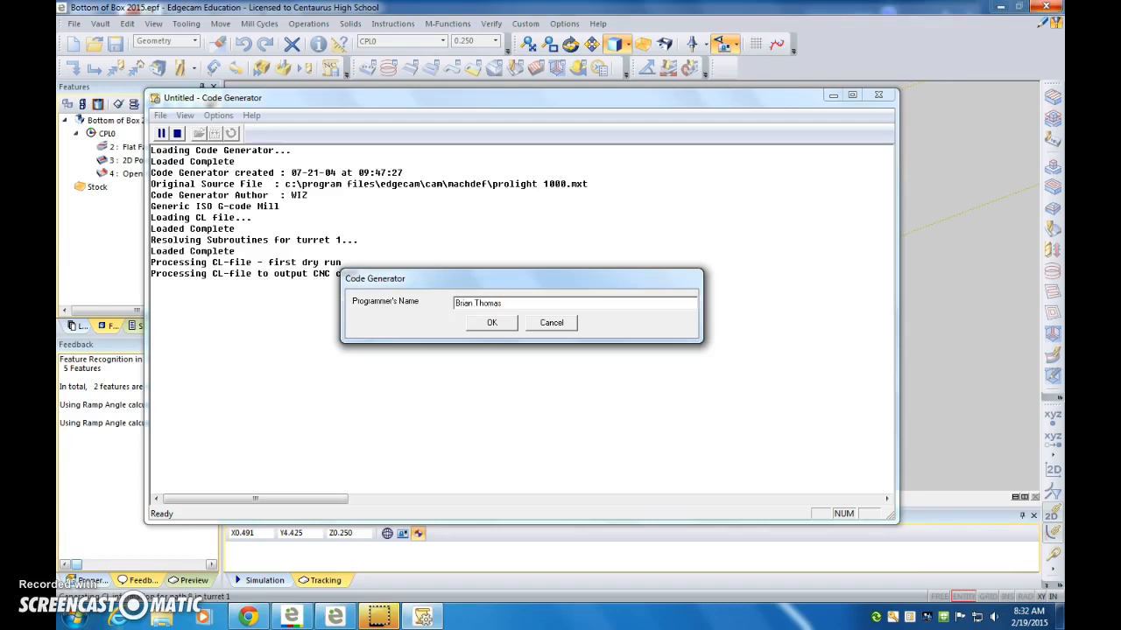
left_click(491, 323)
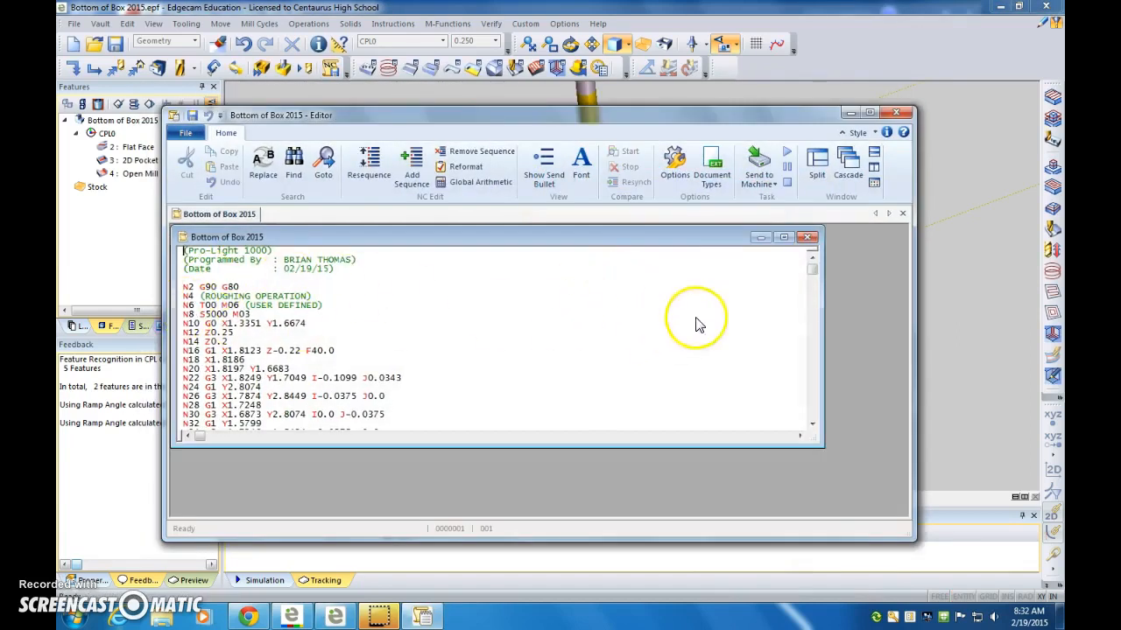
Step: Examine the generated NC program from its header to its final lines and back
left_click_drag(814, 271, 839, 431)
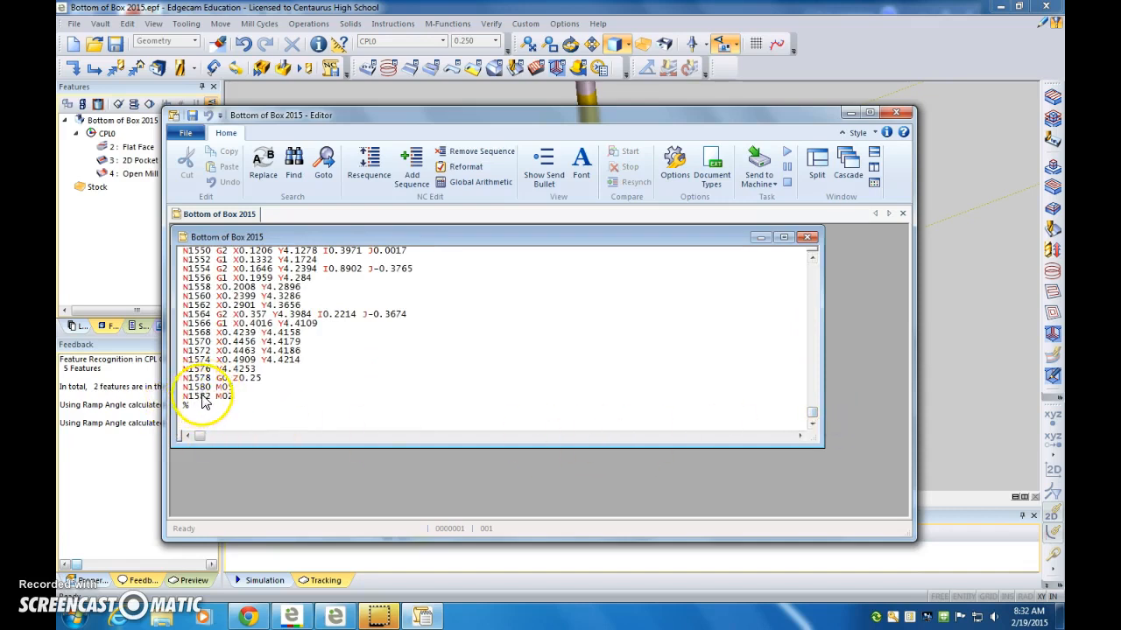
left_click(815, 396)
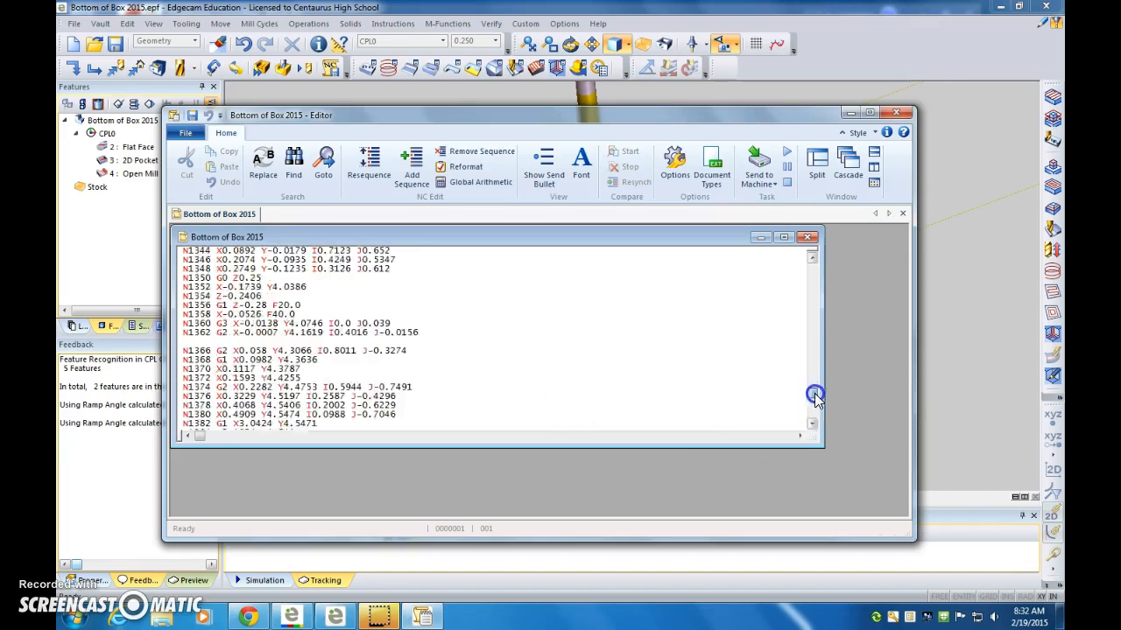
left_click_drag(814, 396, 811, 261)
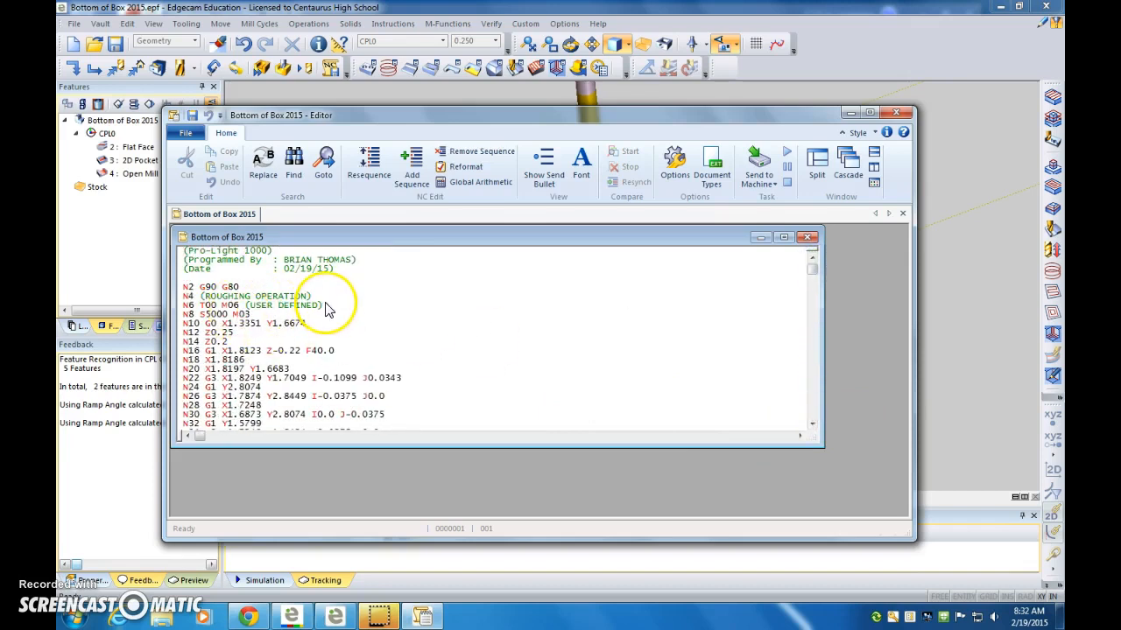
Step: Delete the N6 T00 M06 (USER DEFINED) tool change line near the start of the NC program
left_click_drag(325, 307, 183, 307)
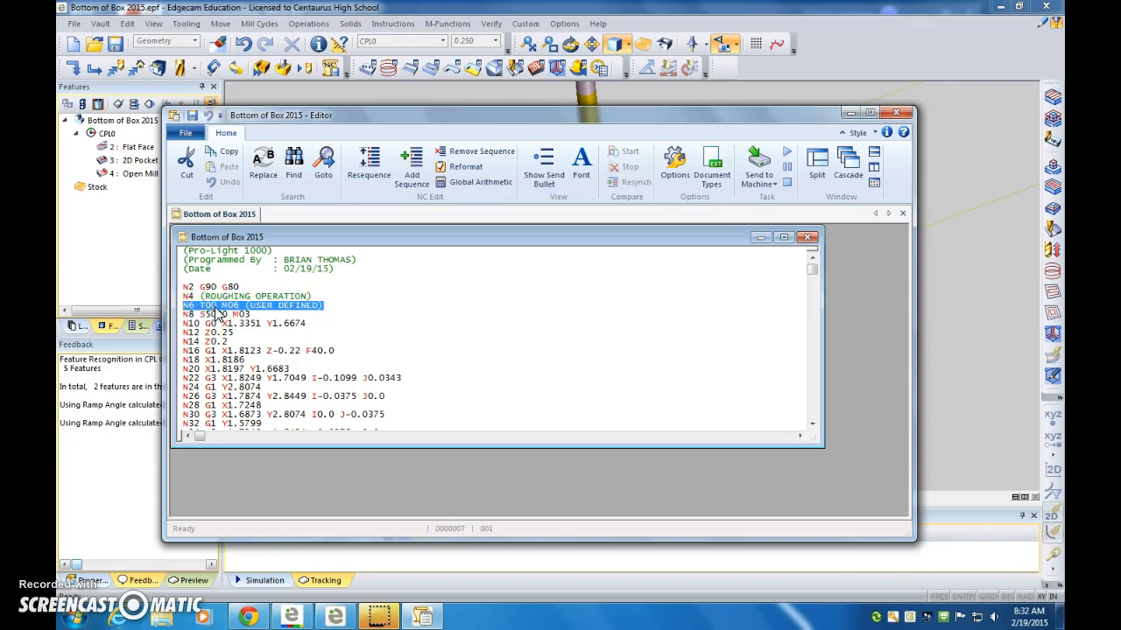
left_click(229, 313)
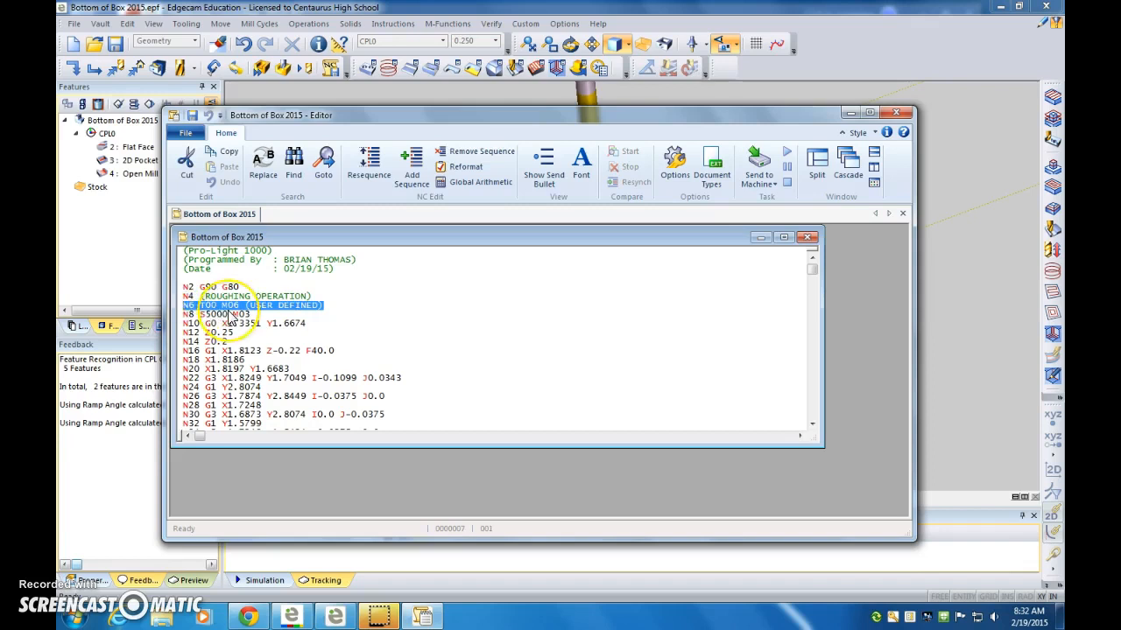
key("Delete")
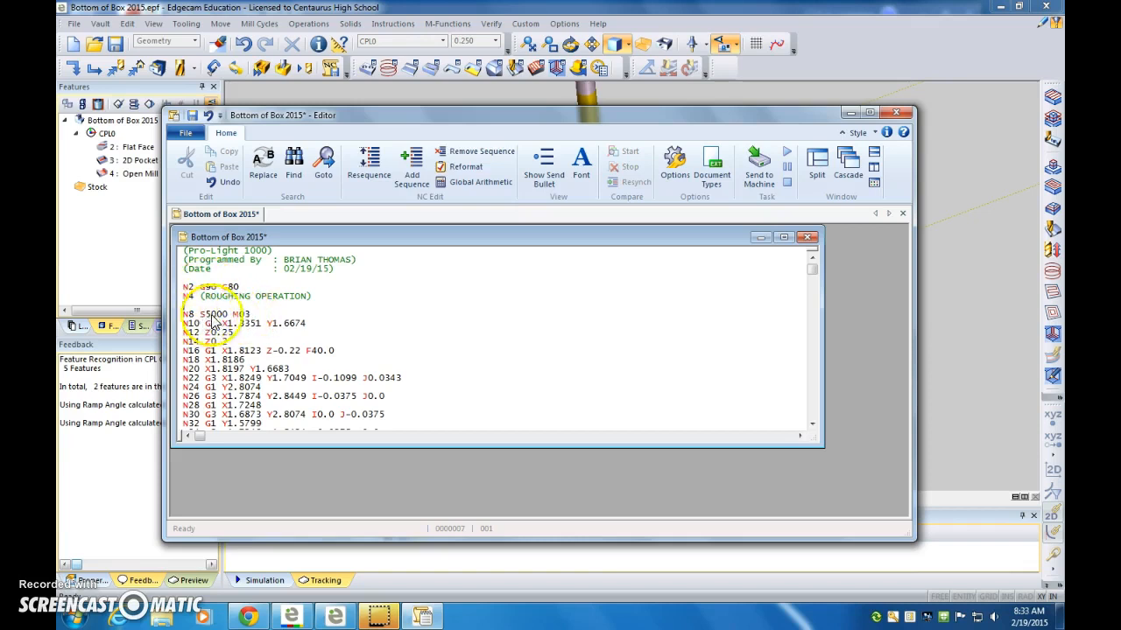
Step: Search down the NC program for the next t00 tool call and close the search
left_click(295, 166)
left_click(328, 212)
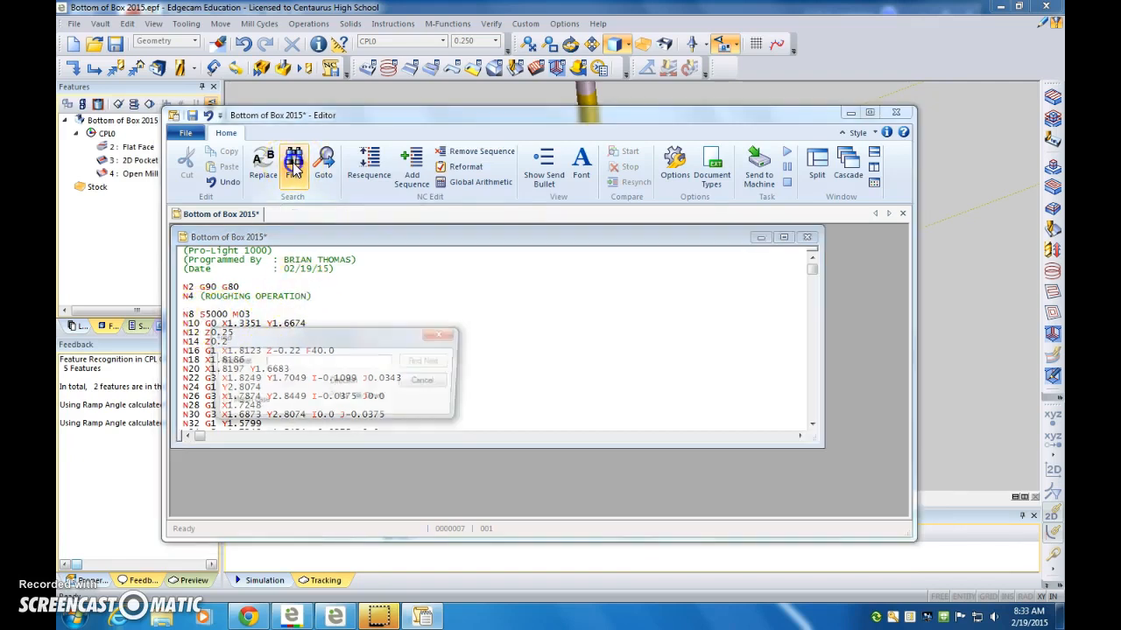
type("t")
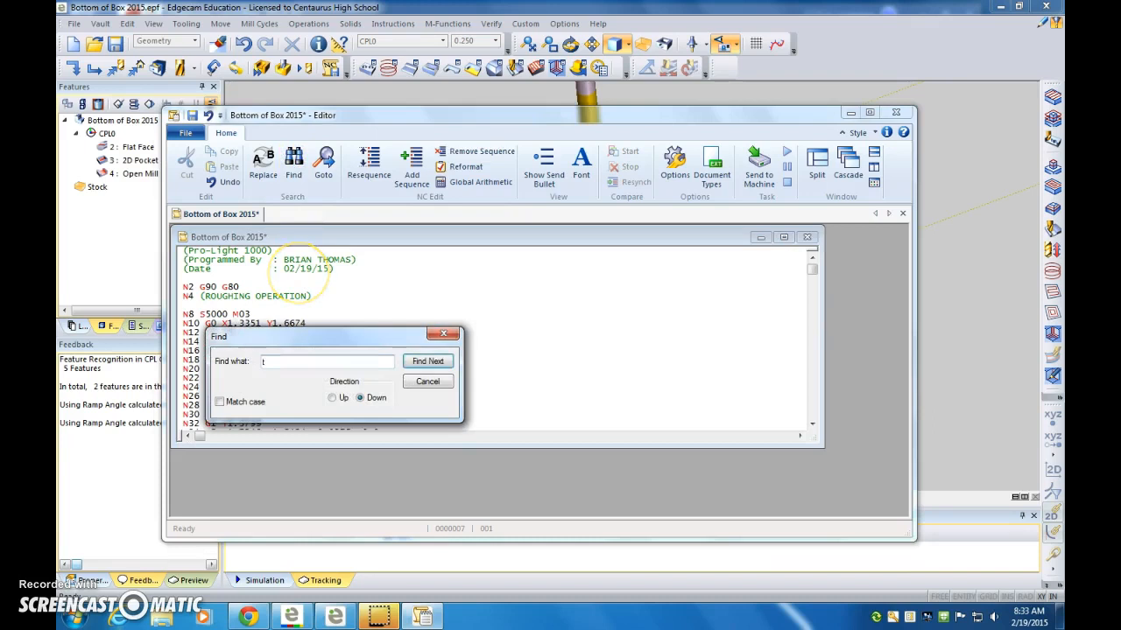
type("00")
left_click(428, 363)
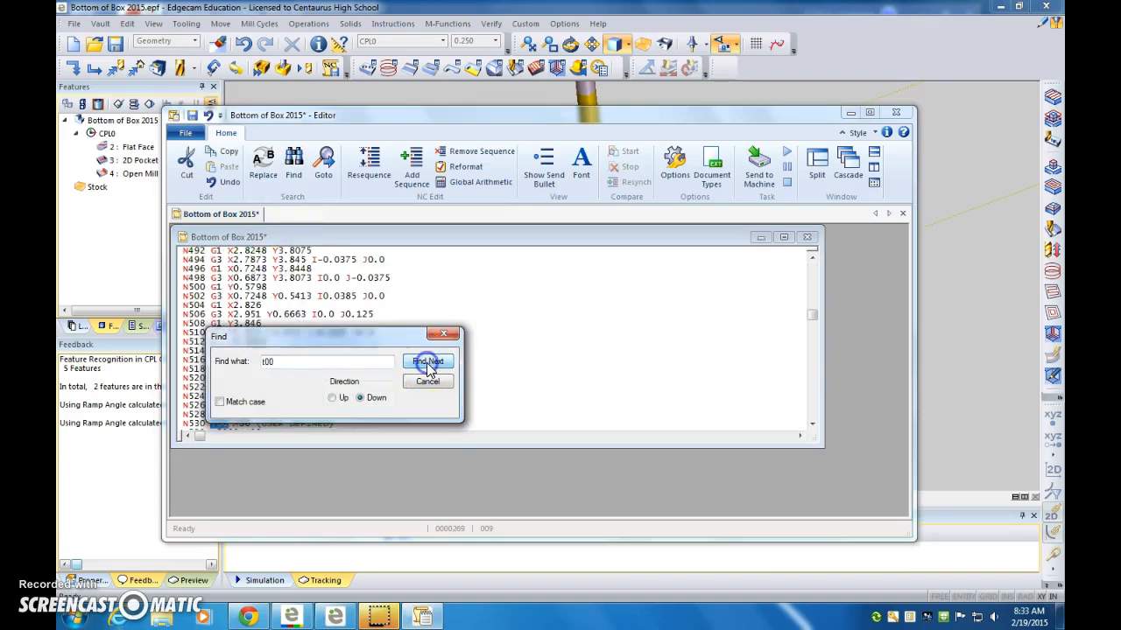
left_click_drag(369, 337, 475, 242)
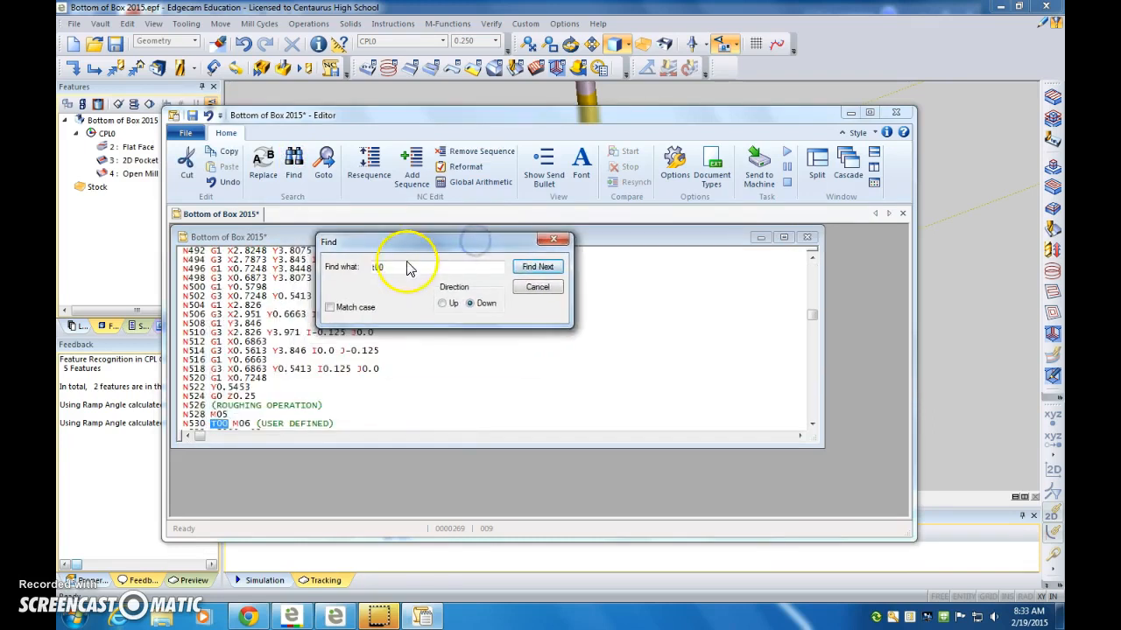
left_click(558, 240)
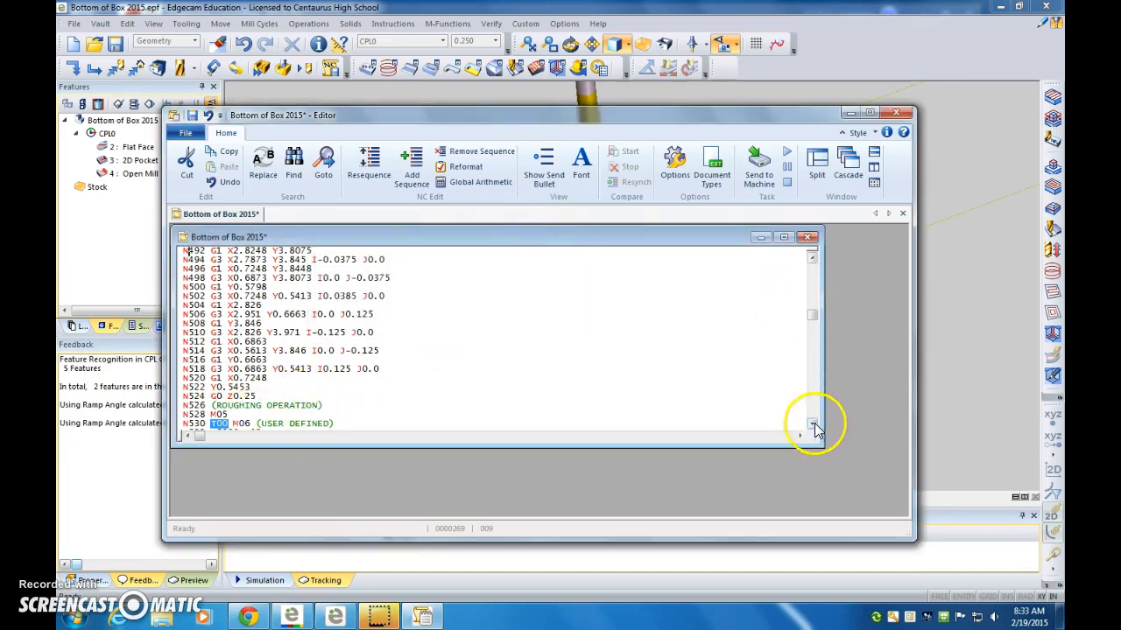
Step: Delete lines N528 to N532, holding M05, T00 M06 and S5000 M03, below the second roughing operation comment
left_click(814, 423)
left_click(814, 423)
left_click(186, 398)
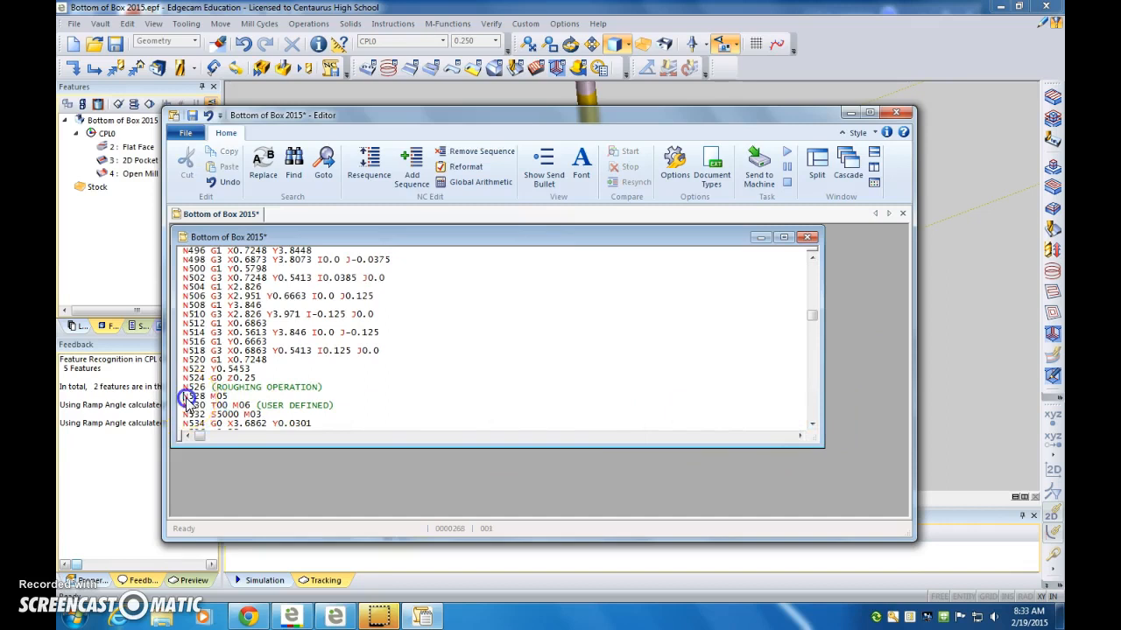
left_click_drag(186, 400, 353, 418)
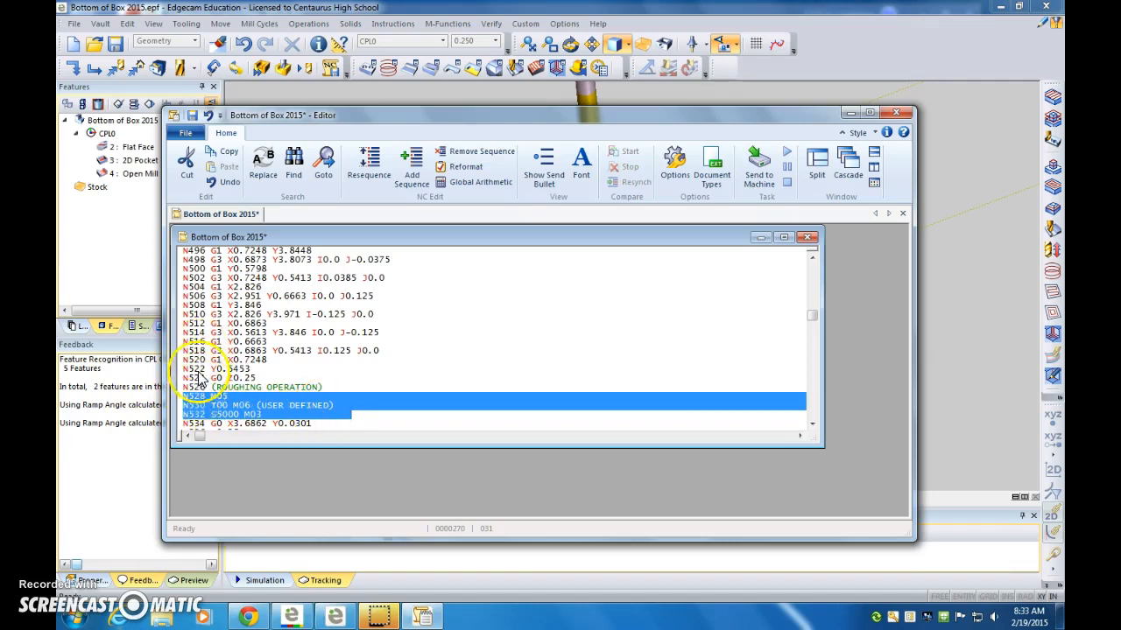
left_click(301, 166)
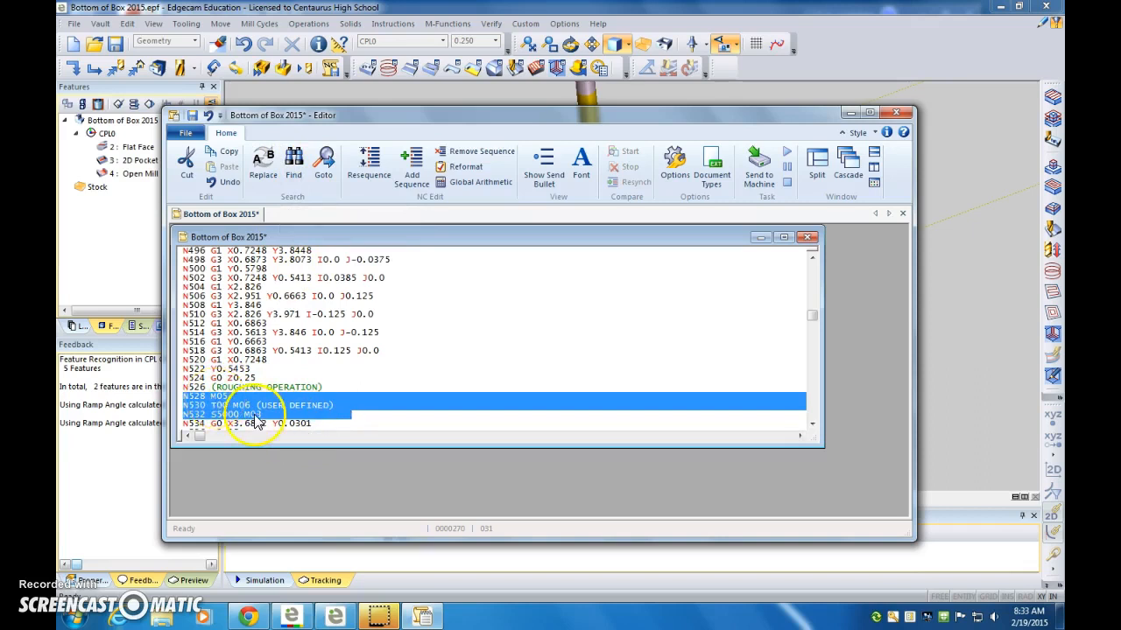
key("Delete")
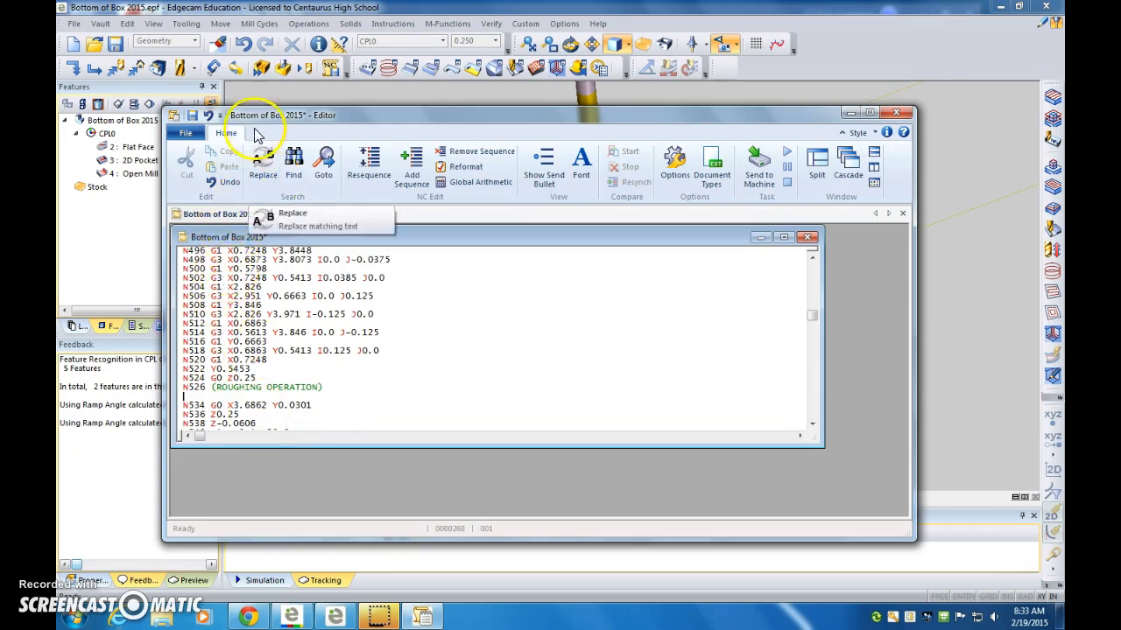
Step: Move the editor window aside to view the part's toolpaths, bring it back and save the edited NC program
left_click_drag(371, 122, 795, 458)
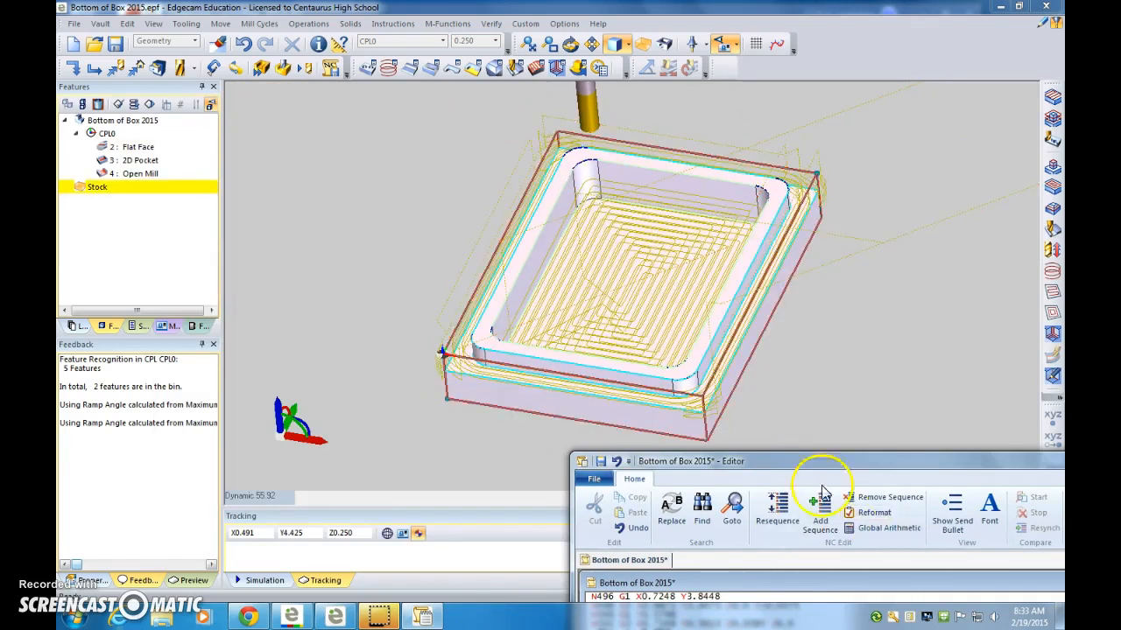
left_click_drag(812, 456, 426, 100)
left_click(290, 384)
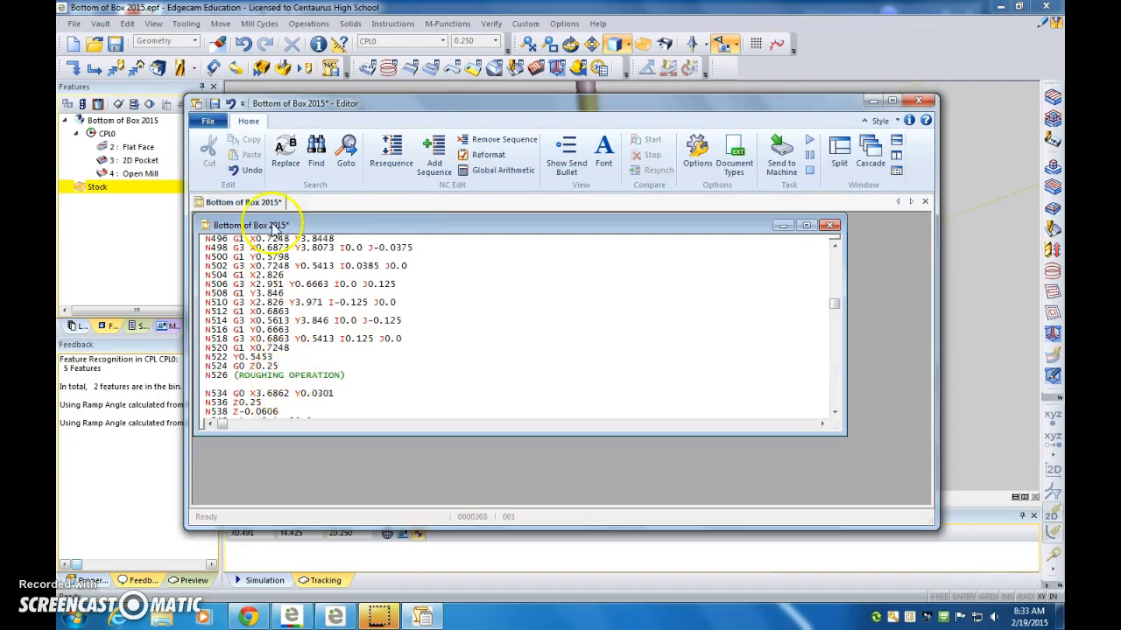
left_click(214, 104)
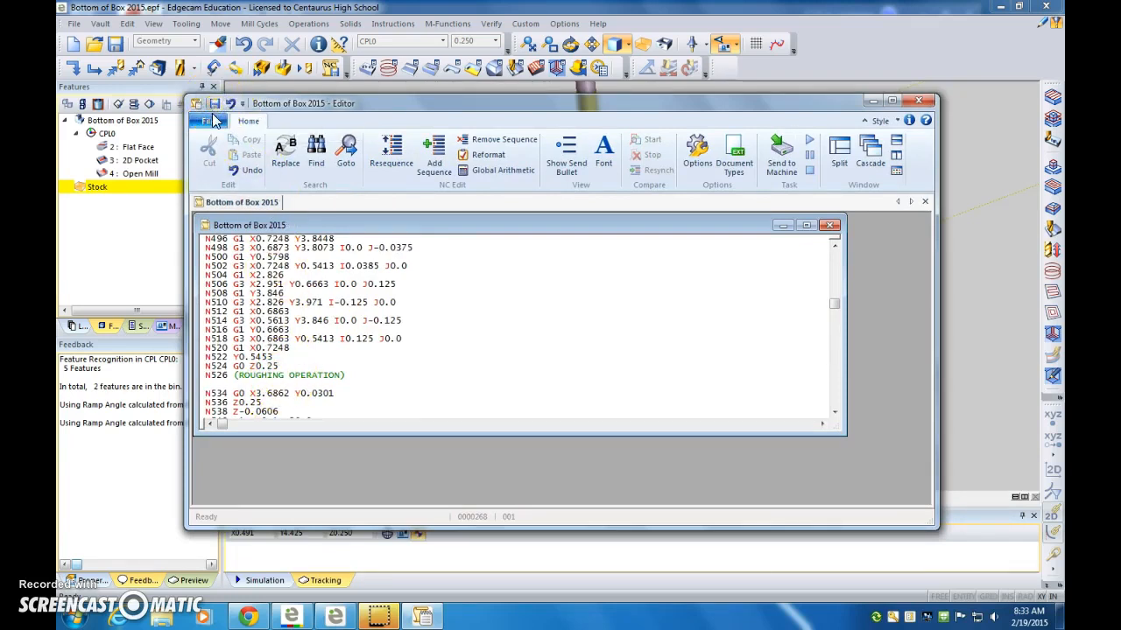